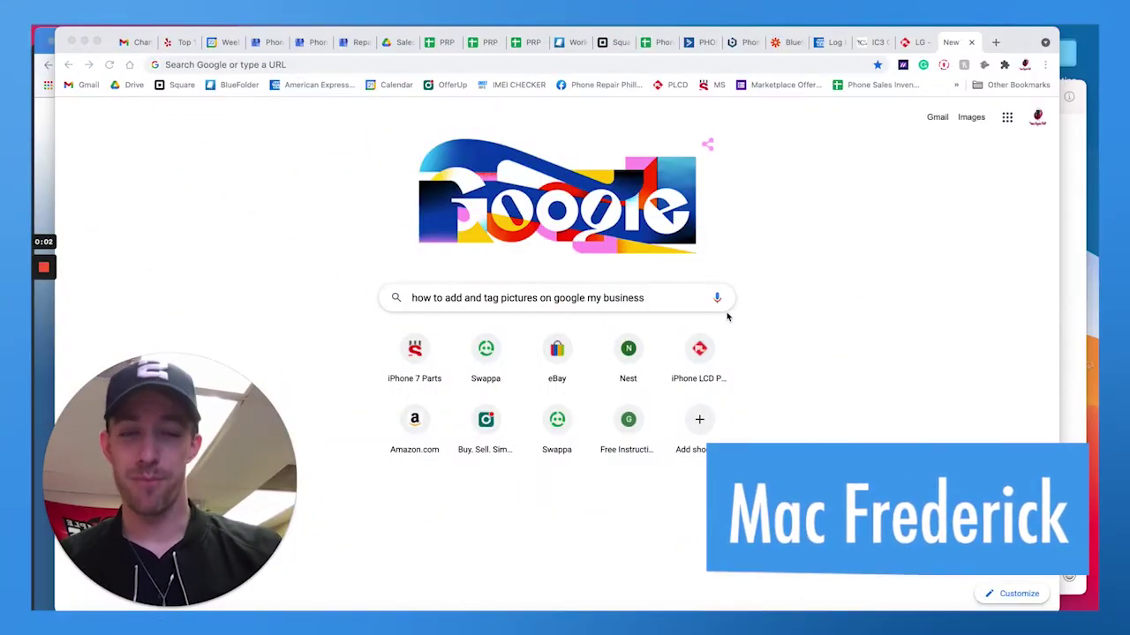
pyautogui.tripleClick(638, 297)
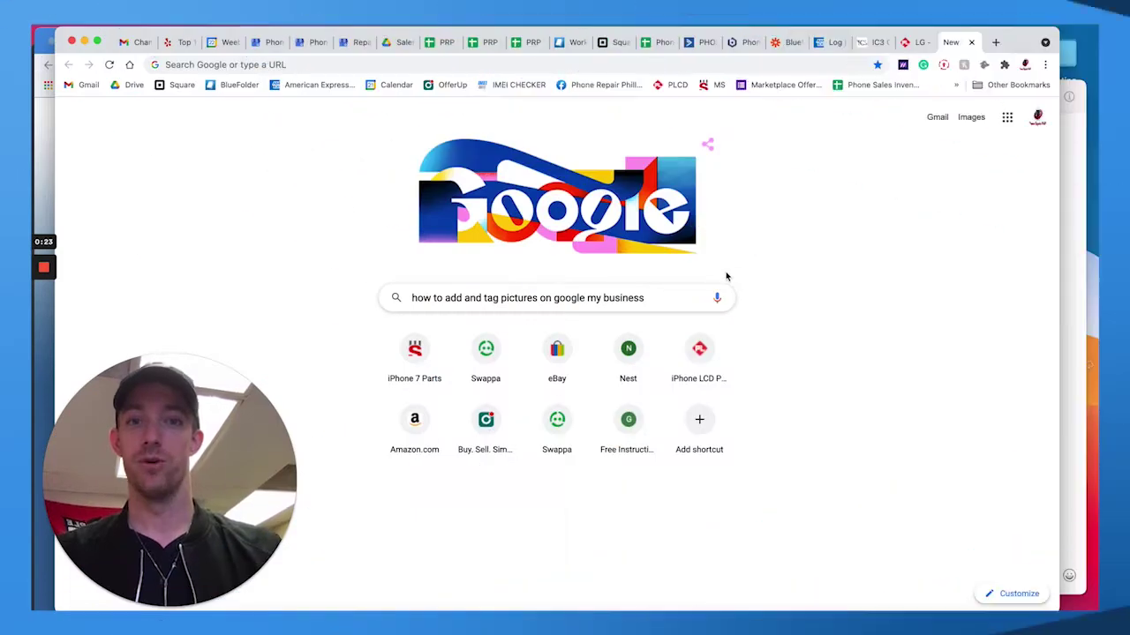
pyautogui.tripleClick(653, 297)
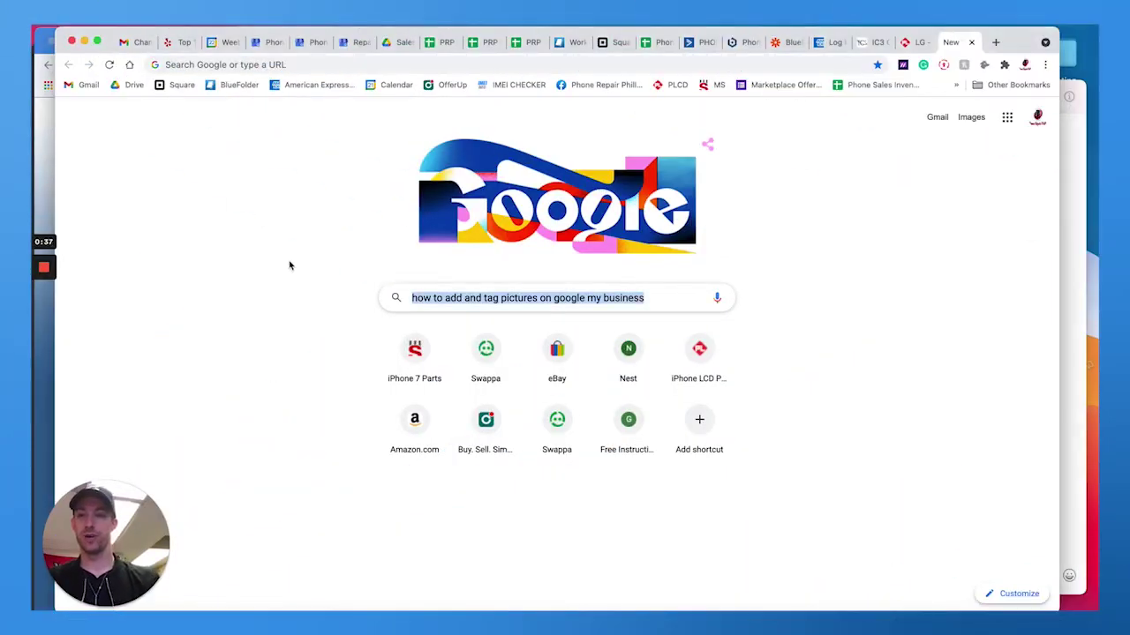
pyautogui.click(290, 263)
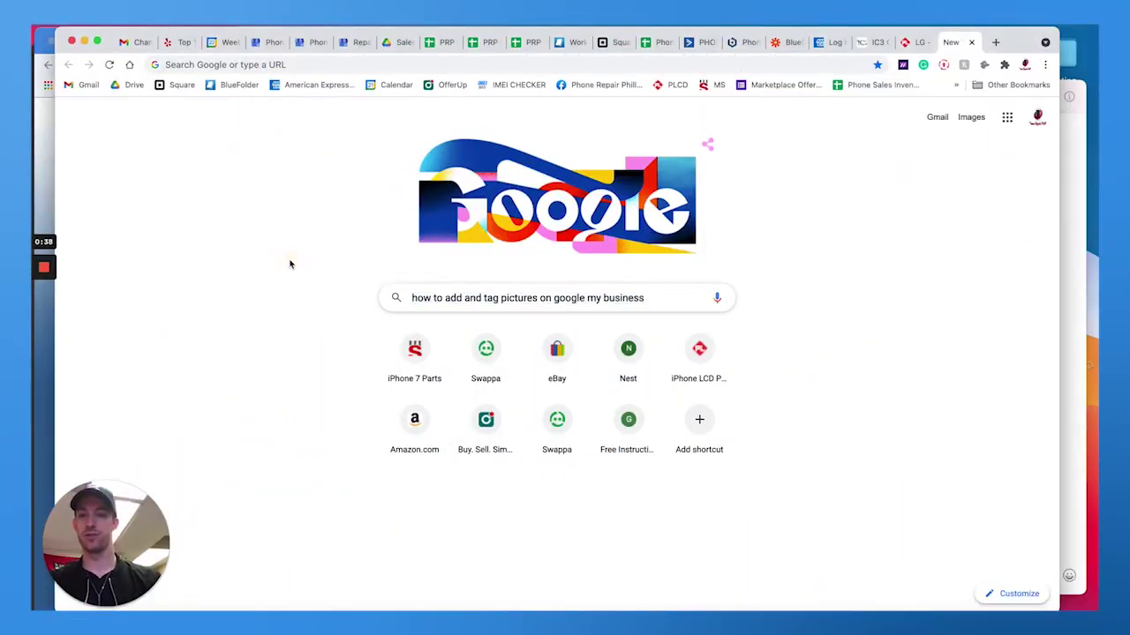
# - Switch to the Google My Business dashboard and open the list of all managed businesses
pyautogui.click(266, 43)
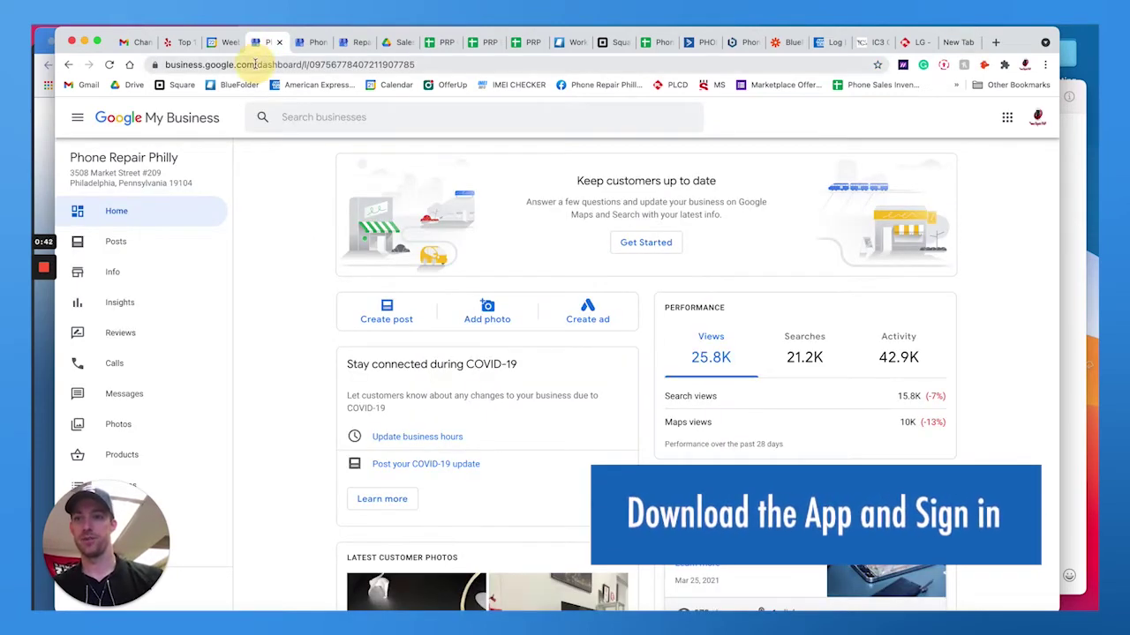
pyautogui.click(233, 41)
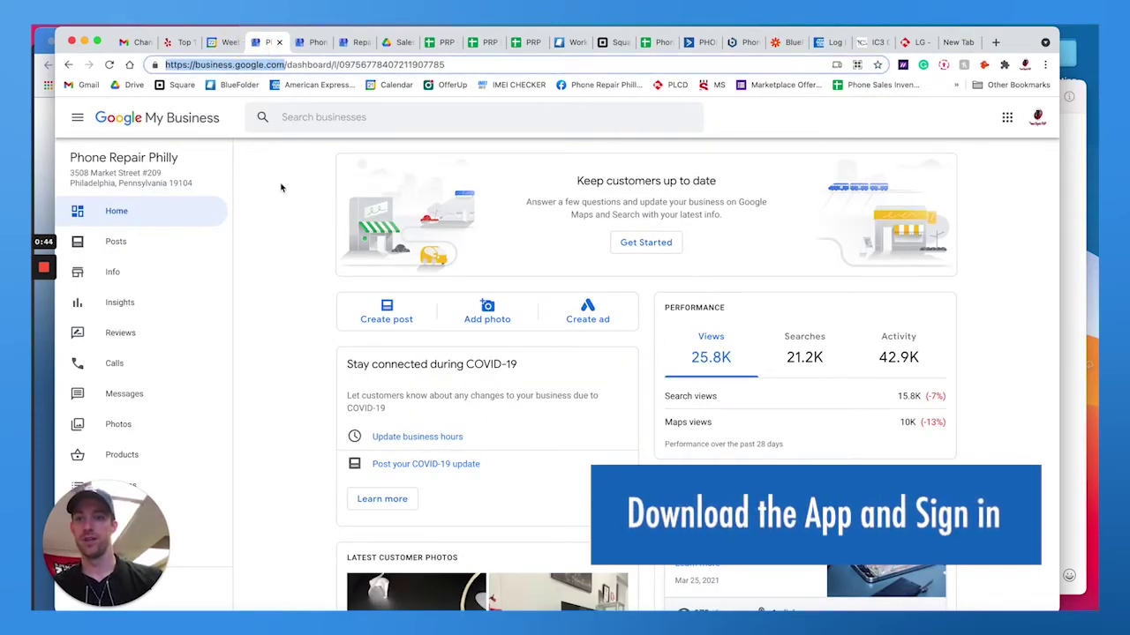
pyautogui.moveTo(134, 519); pyautogui.dragTo(1019, 542)
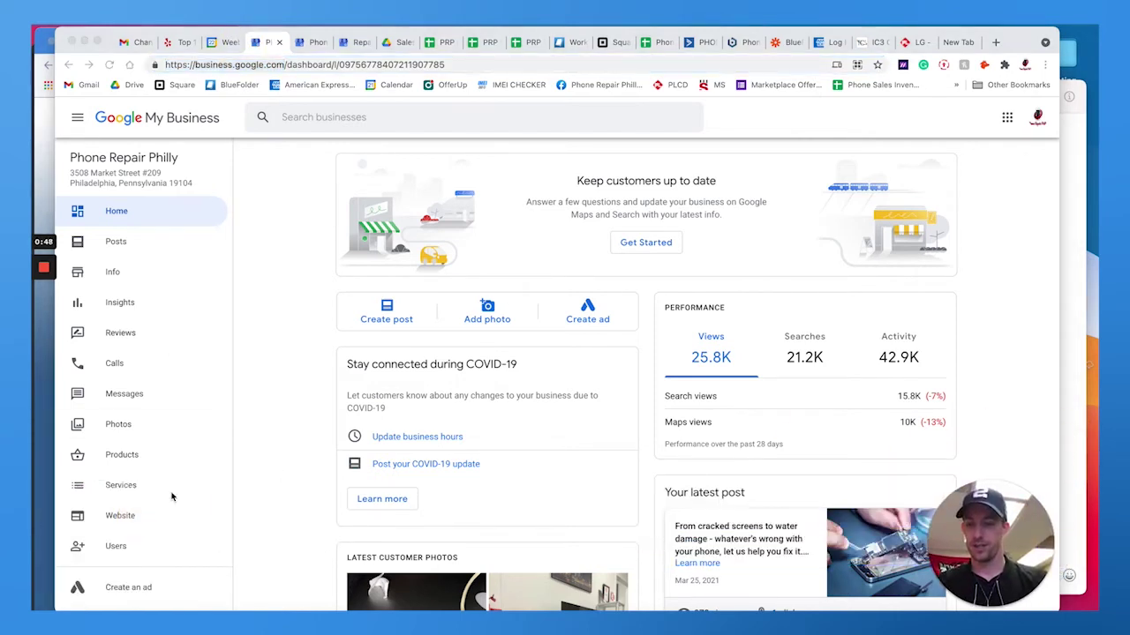
pyautogui.click(156, 510)
pyautogui.scroll(-3, 159, 503)
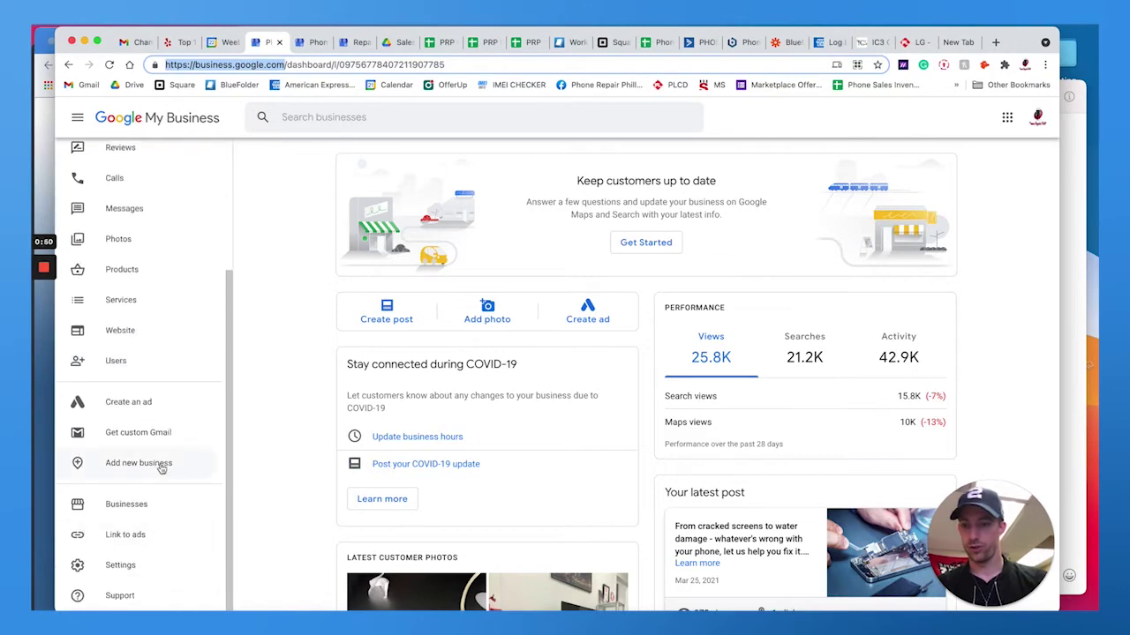
pyautogui.click(137, 503)
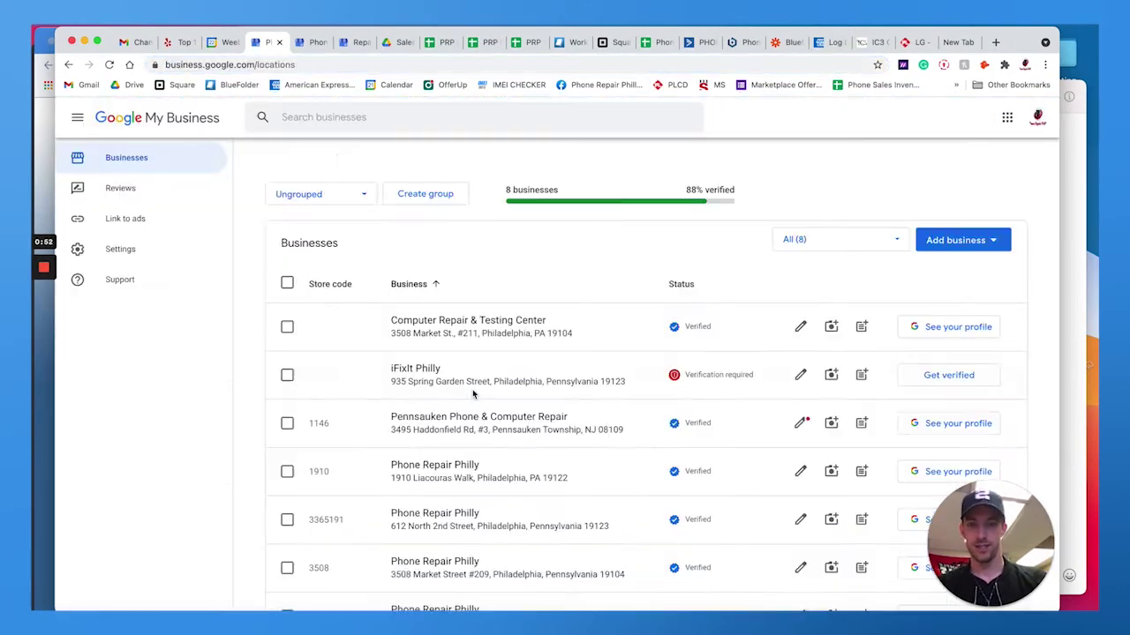
# - Open the Phone Repair Philly business with store code 1910 and browse its photo gallery
pyautogui.scroll(-1, 473, 394)
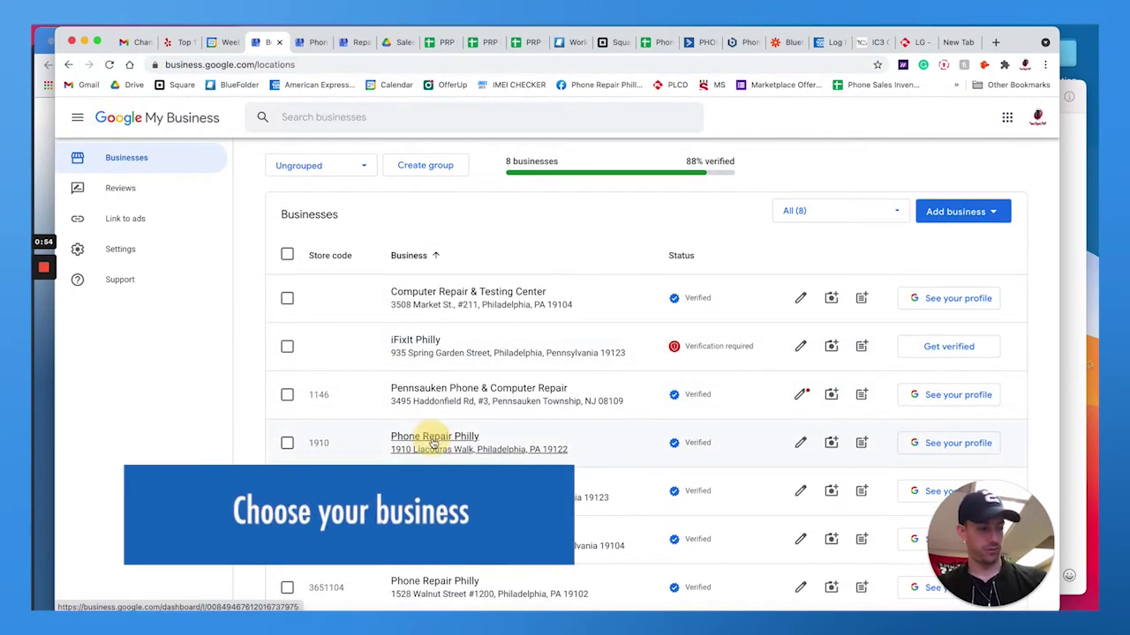
pyautogui.click(432, 441)
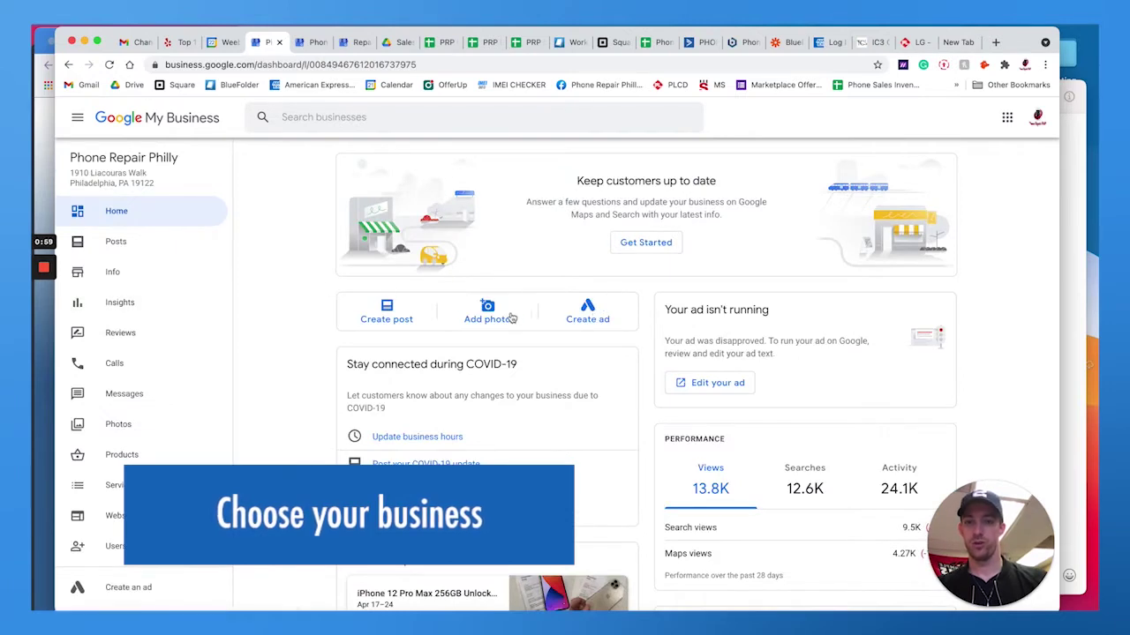
pyautogui.click(132, 423)
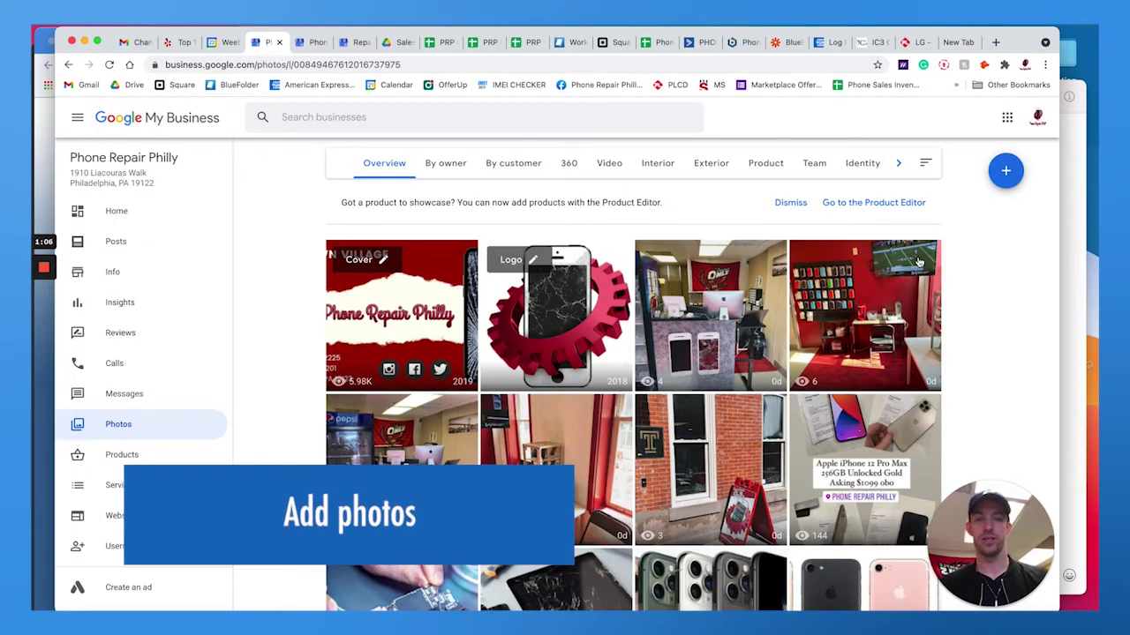
pyautogui.scroll(-1, 568, 341)
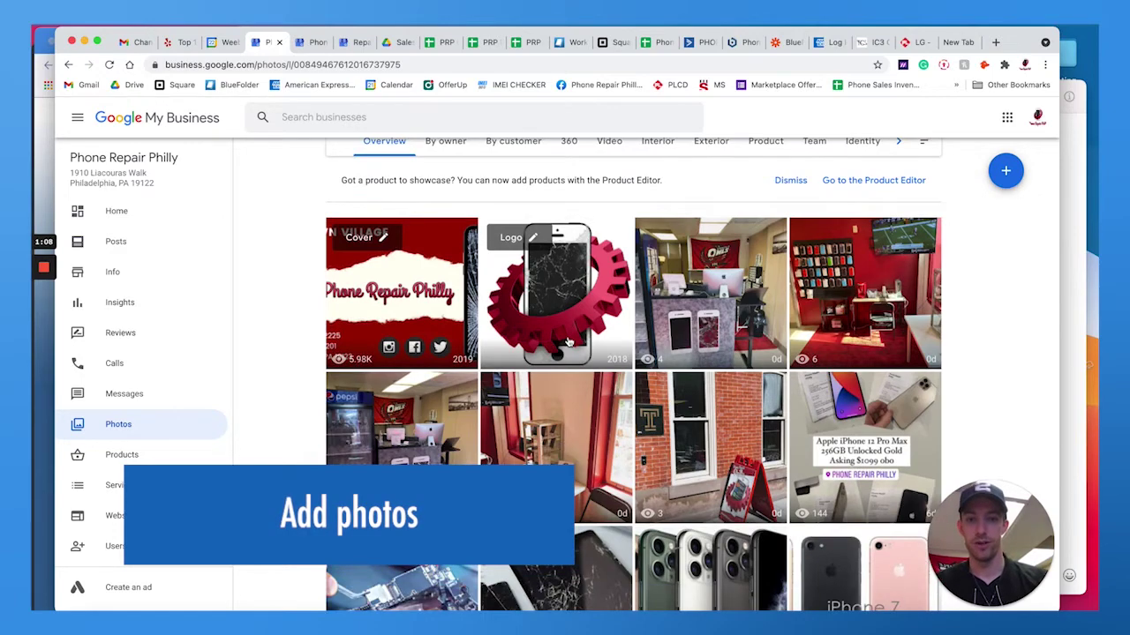
pyautogui.scroll(-5, 567, 342)
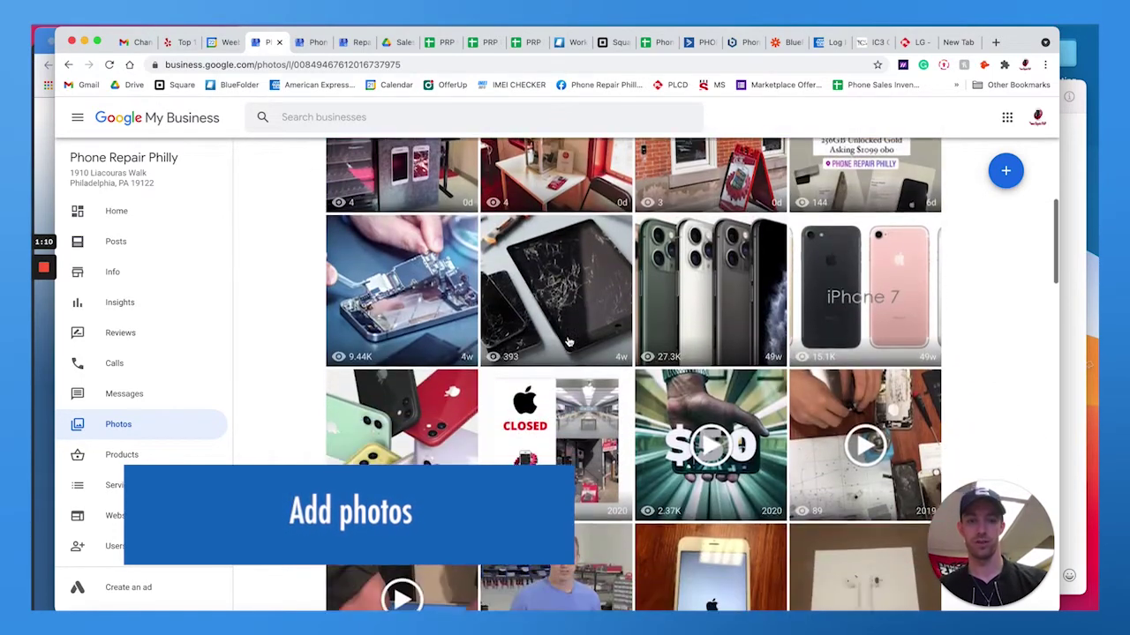
pyautogui.scroll(-1, 568, 341)
pyautogui.scroll(-2, 567, 341)
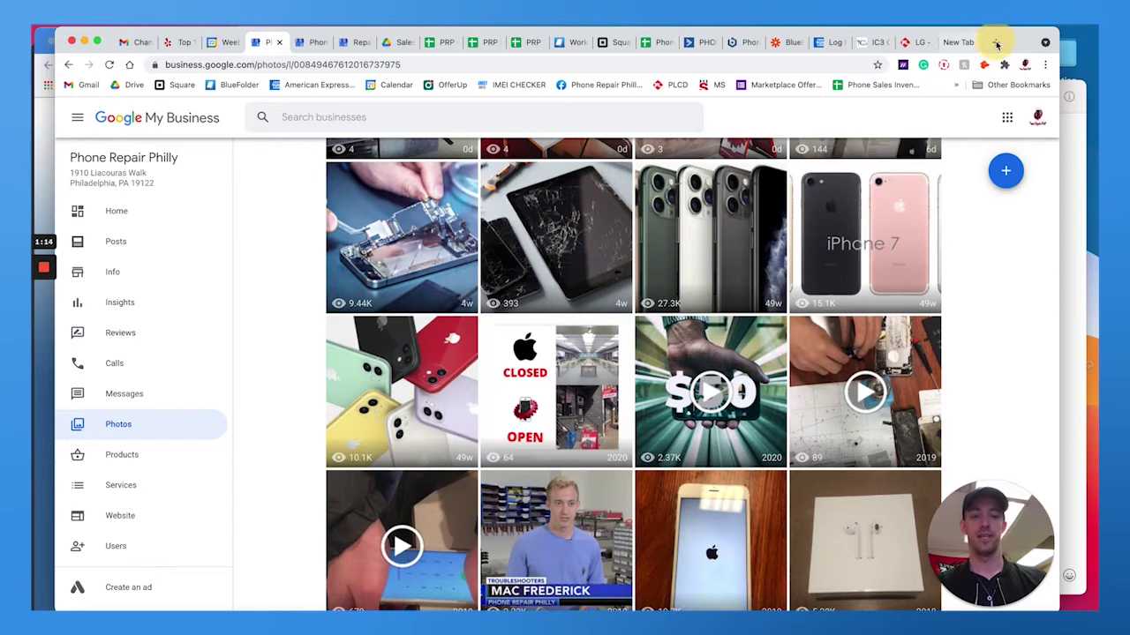
# - Search Google in a new browser tab for "phone repair philly" plus the store's street number and street name
pyautogui.click(996, 43)
pyautogui.write('phone ')
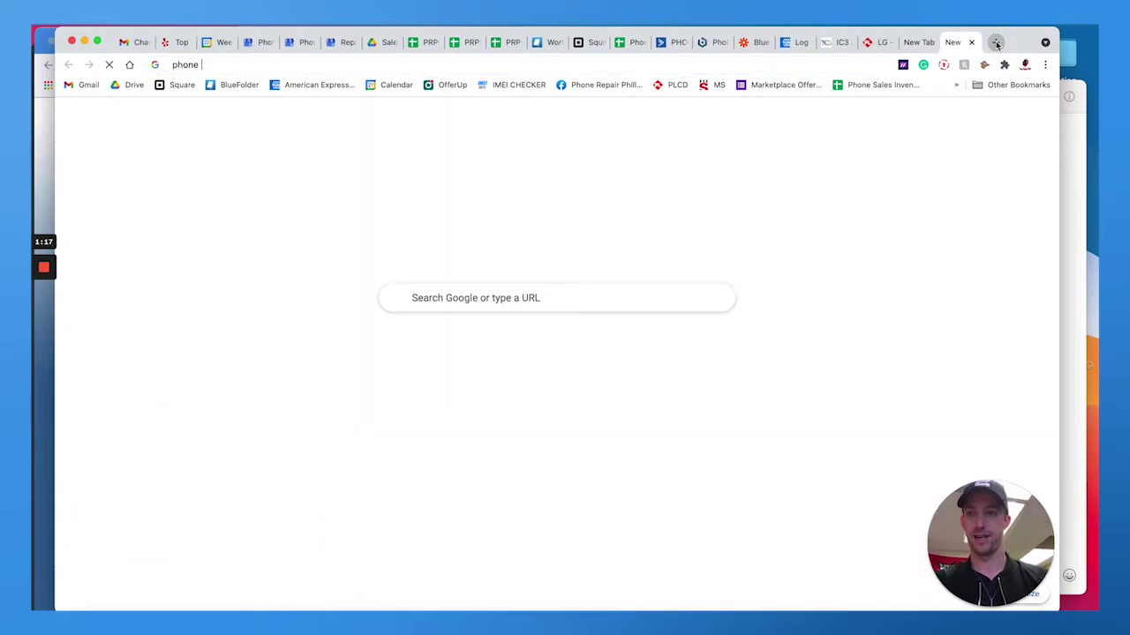
pyautogui.write('repair phi')
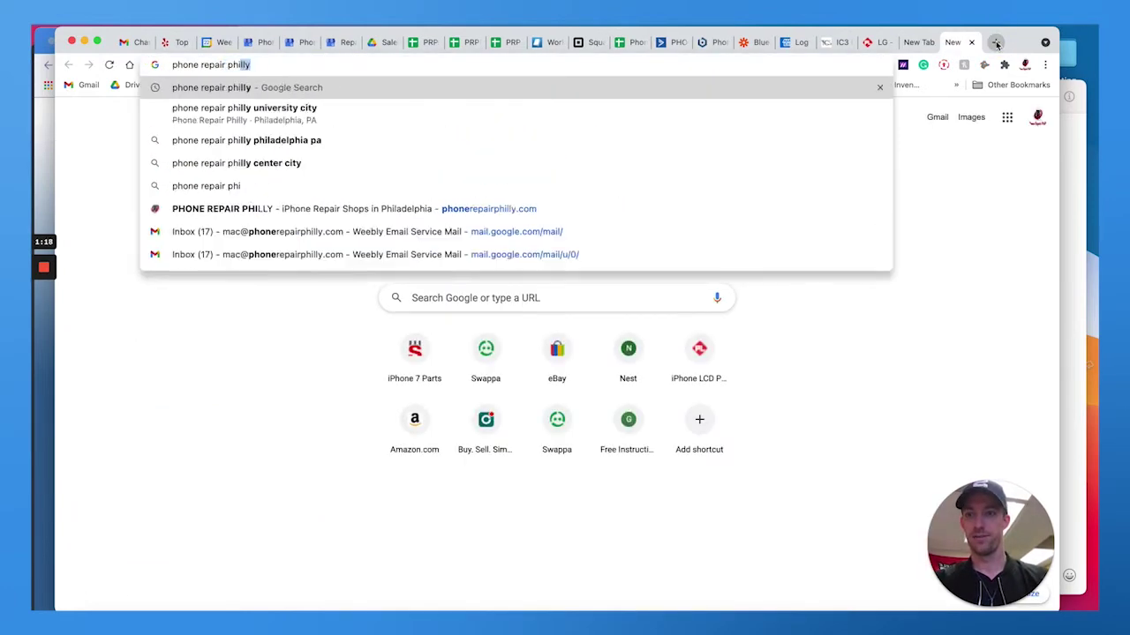
pyautogui.write('lly 1910 liacouras')
pyautogui.press('Return')
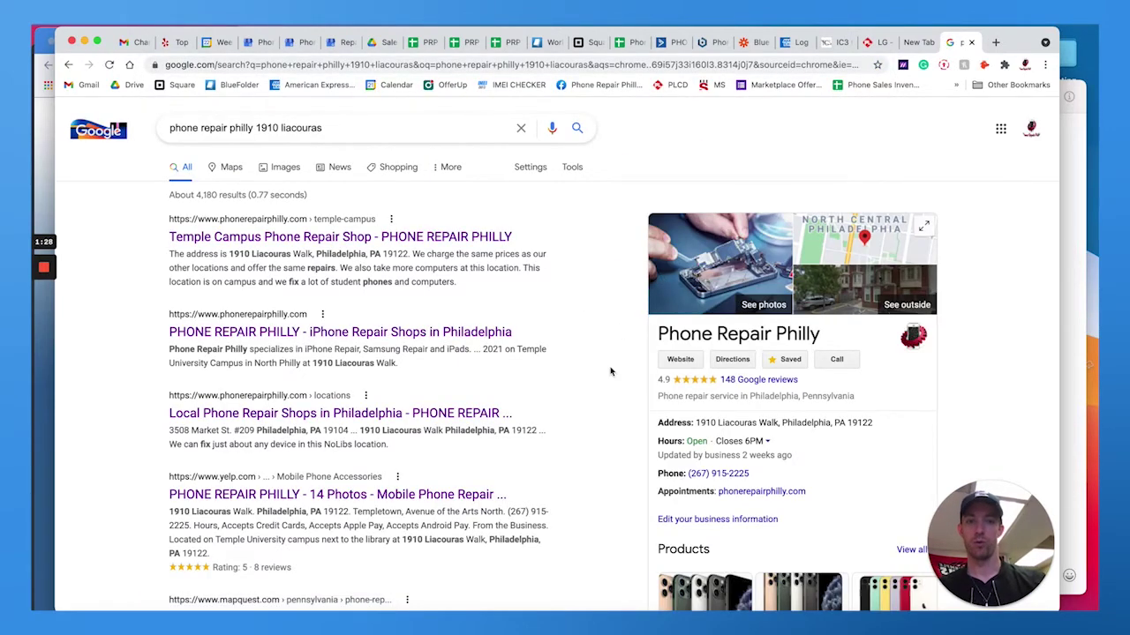
# - Find the business's recent updates in its Google profile, view the front desk check-in post and close it
pyautogui.scroll(-1, 610, 372)
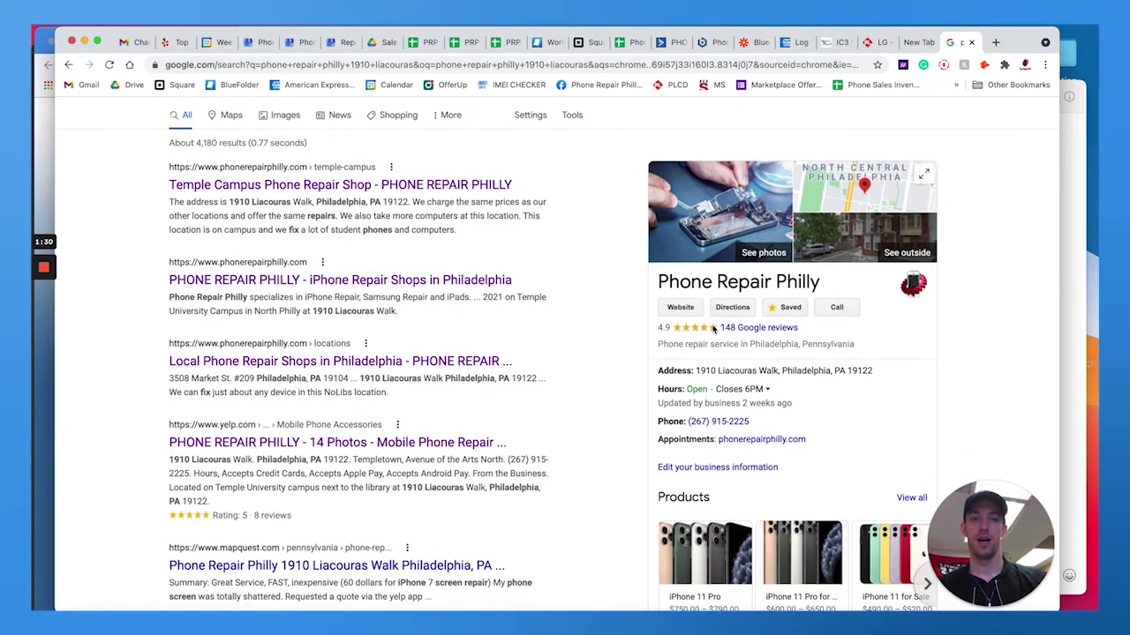
pyautogui.scroll(-2, 726, 364)
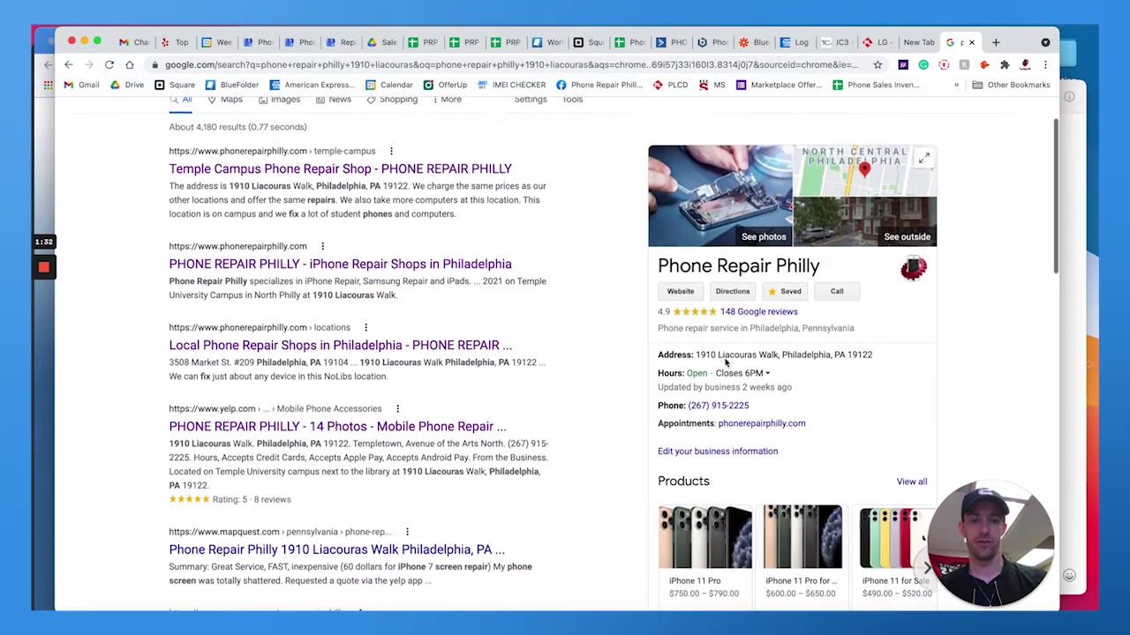
pyautogui.scroll(-8, 725, 364)
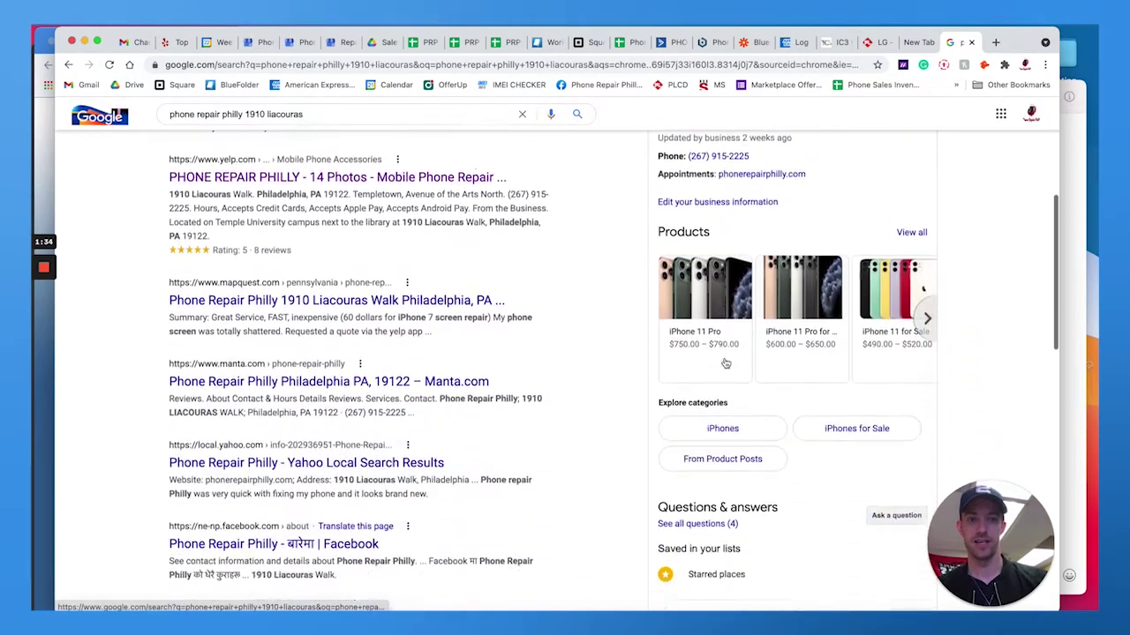
pyautogui.scroll(-11, 726, 361)
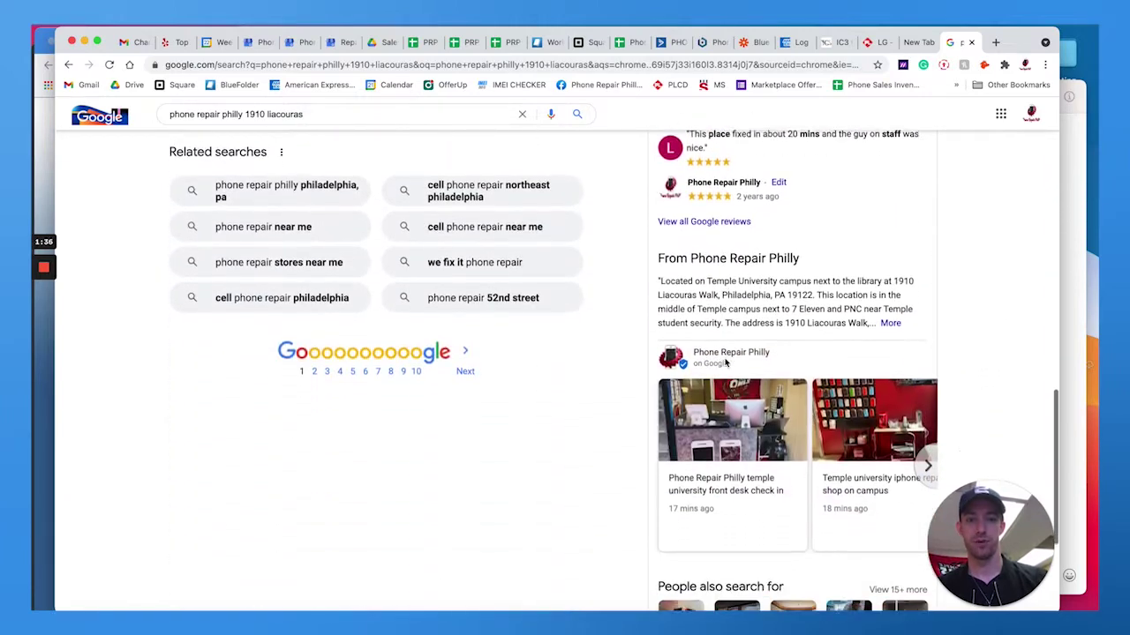
pyautogui.scroll(-3, 753, 319)
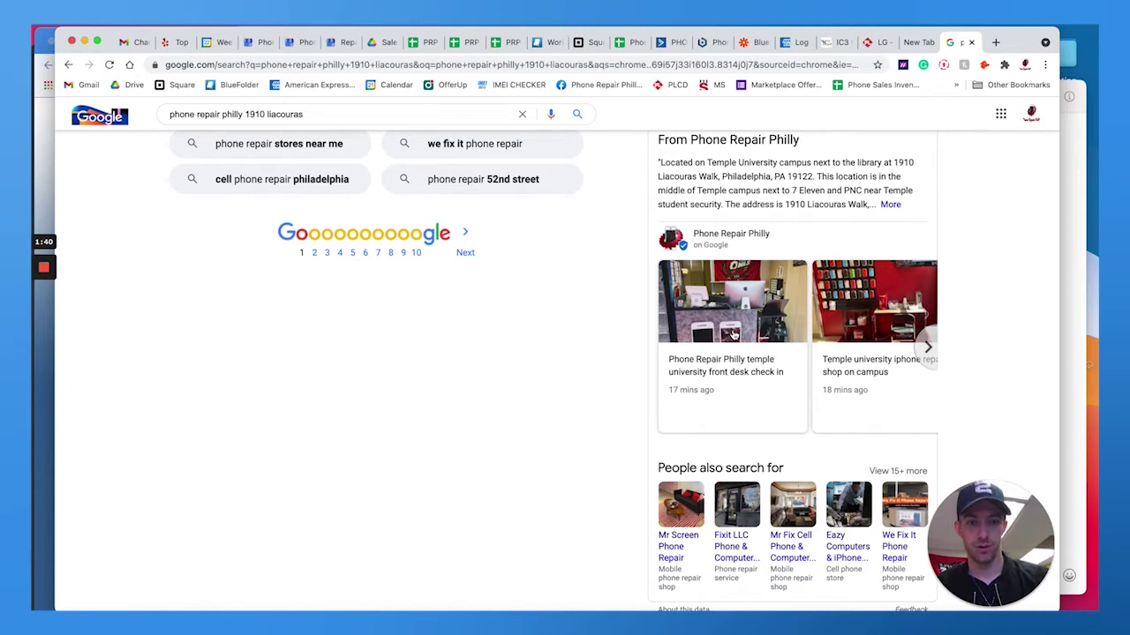
pyautogui.click(732, 334)
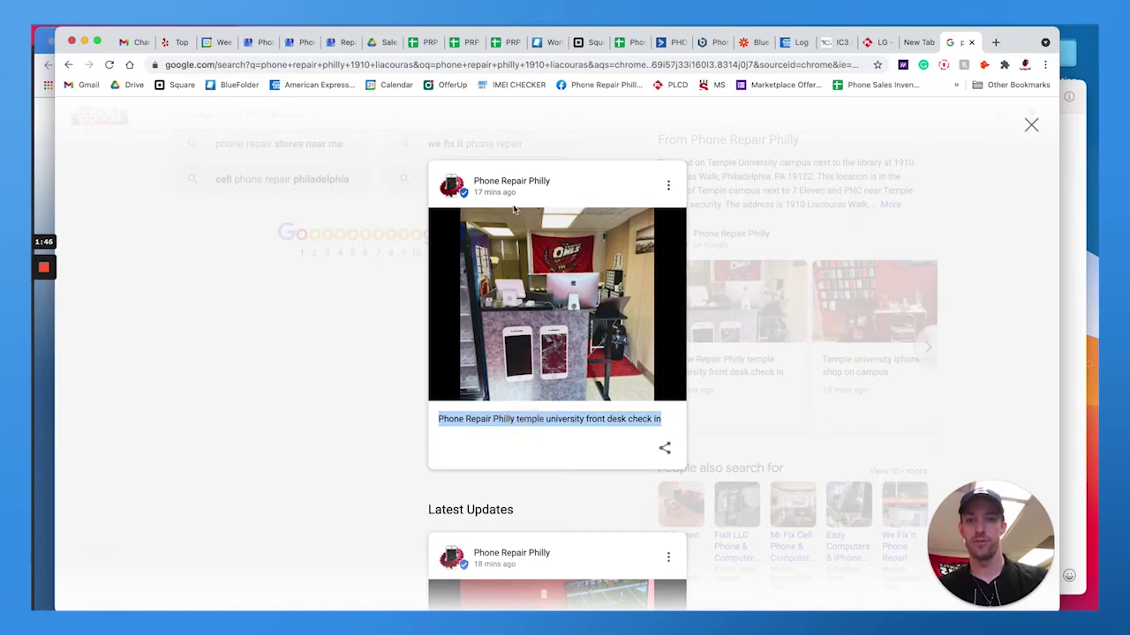
pyautogui.click(760, 385)
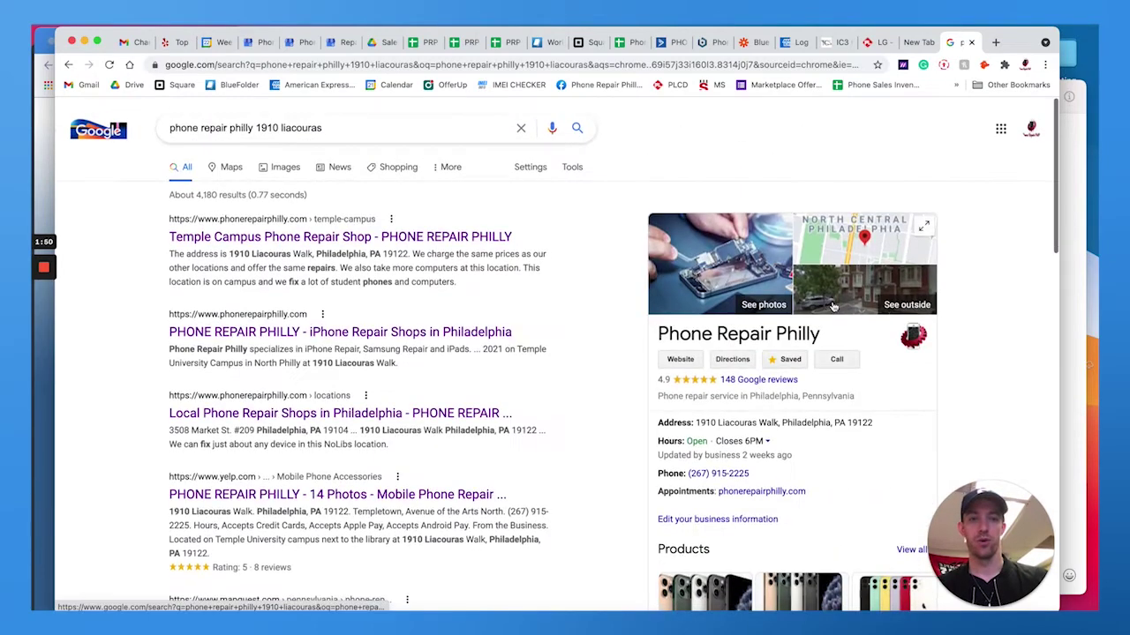
# - View the business's public photos, including the latest ones, and return to the search results
pyautogui.click(744, 297)
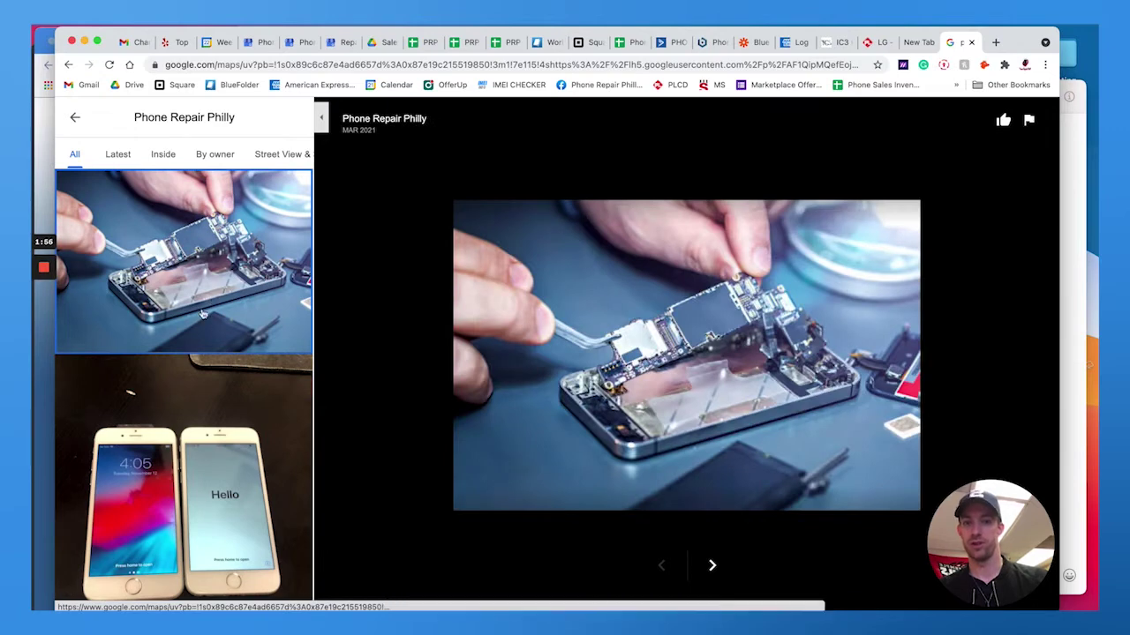
pyautogui.scroll(-8, 219, 303)
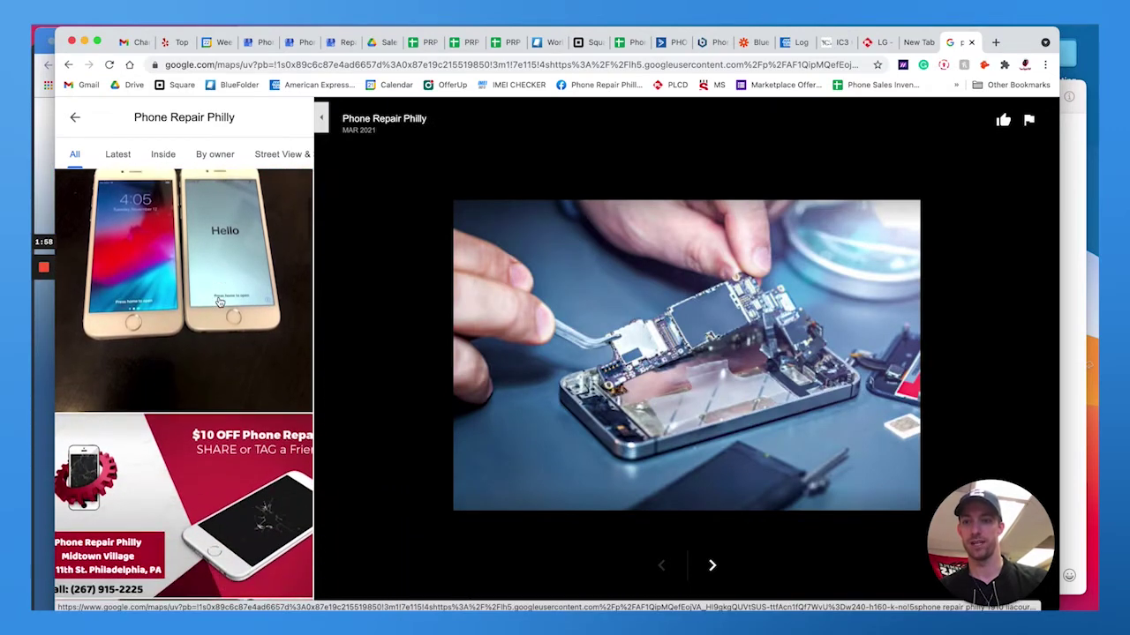
pyautogui.scroll(-5, 220, 303)
pyautogui.scroll(13, 220, 303)
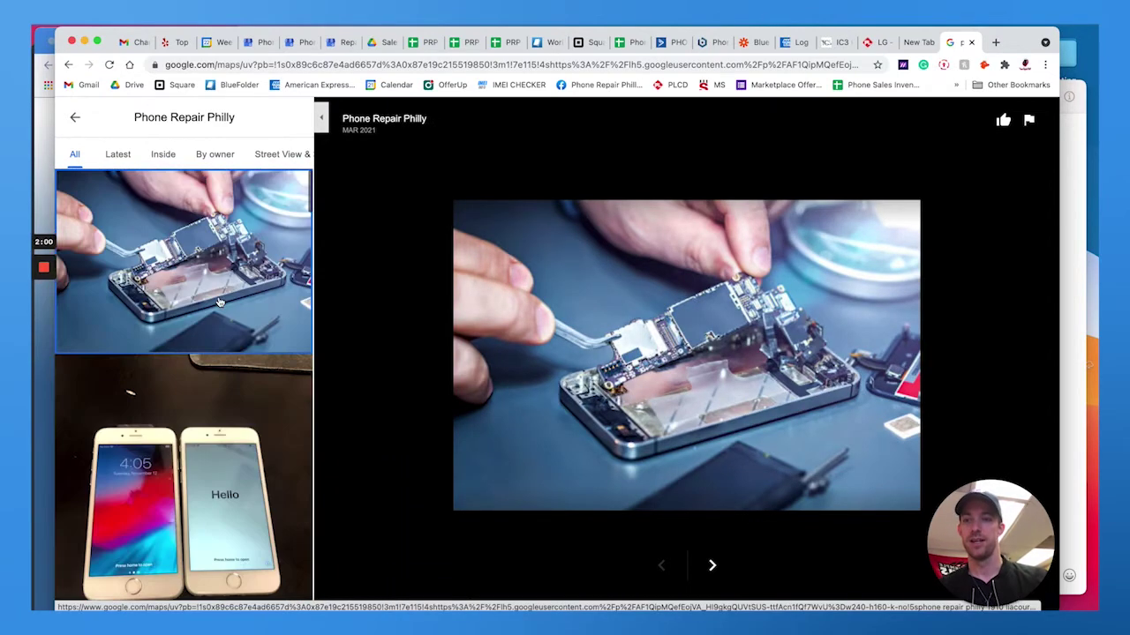
pyautogui.click(117, 157)
pyautogui.click(76, 121)
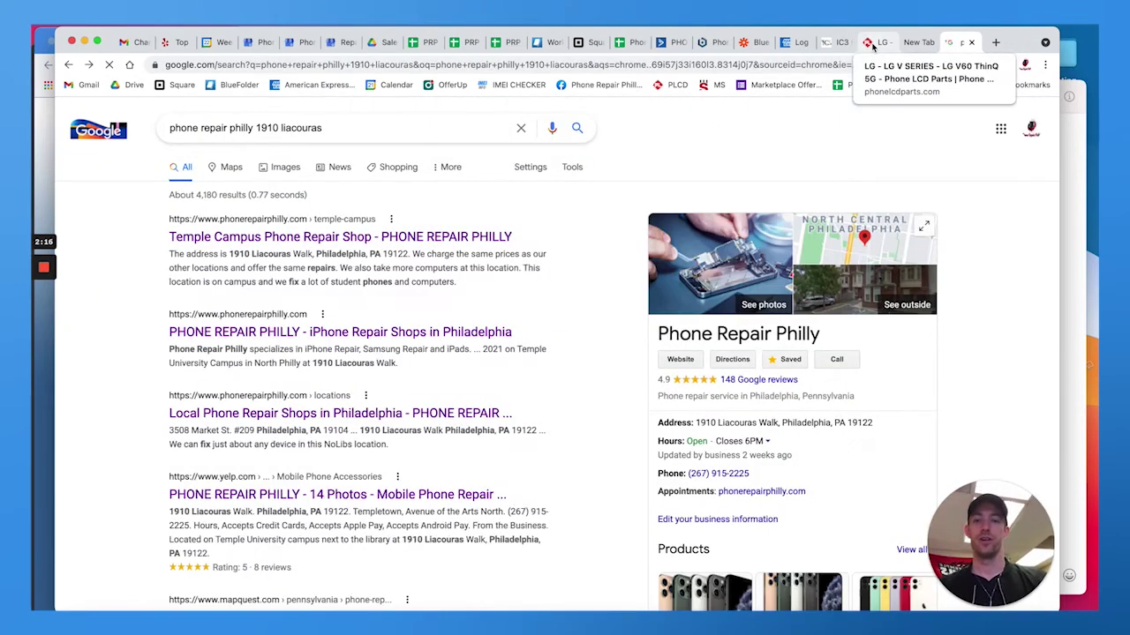
# - Return to the store's photo gallery in Google My Business and look through its older photos and videos
pyautogui.click(919, 45)
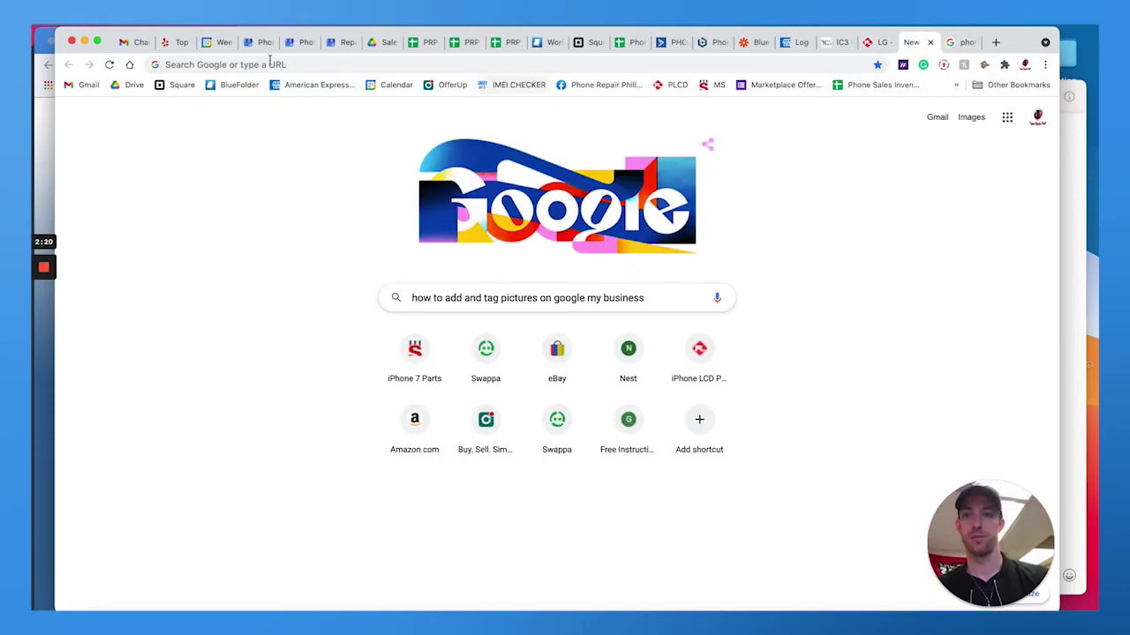
pyautogui.press('super+4')
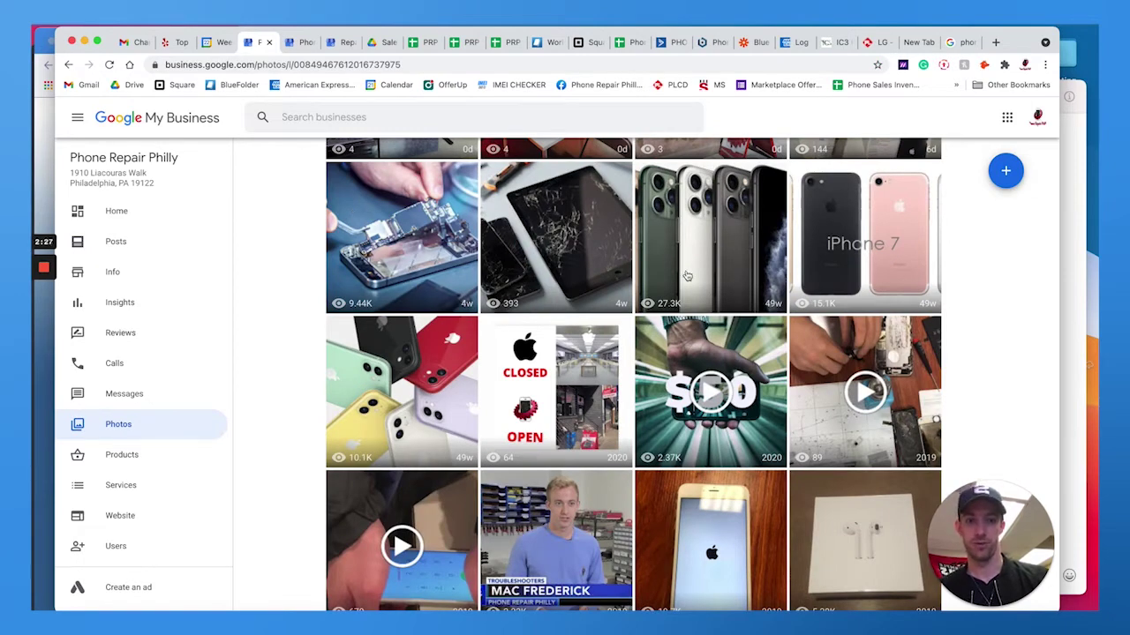
pyautogui.scroll(-5, 686, 276)
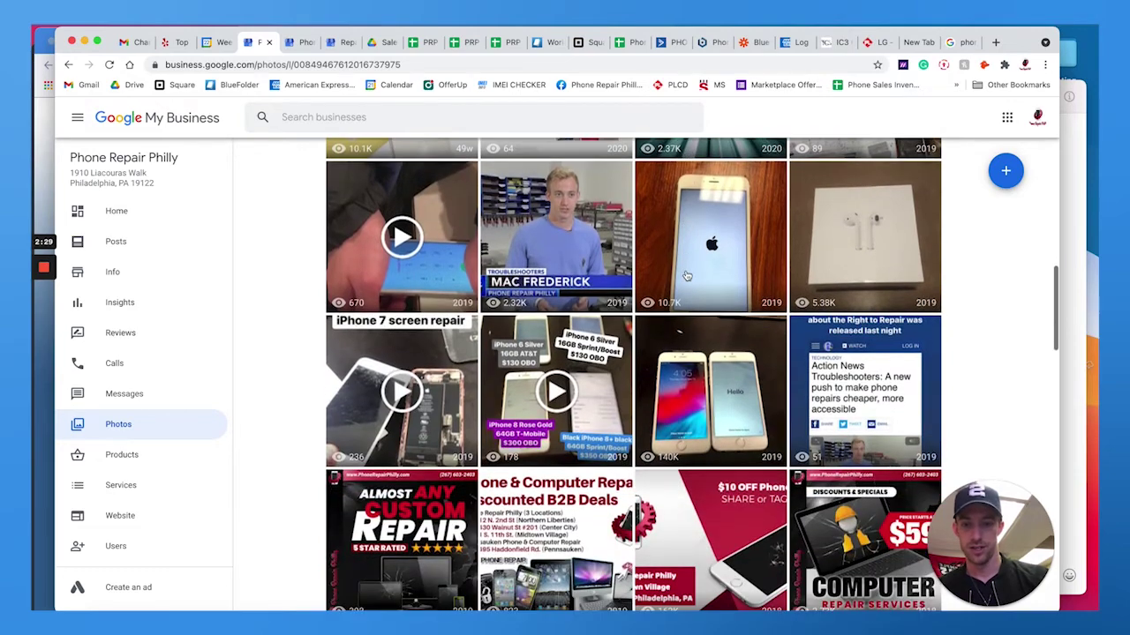
pyautogui.scroll(-2, 686, 276)
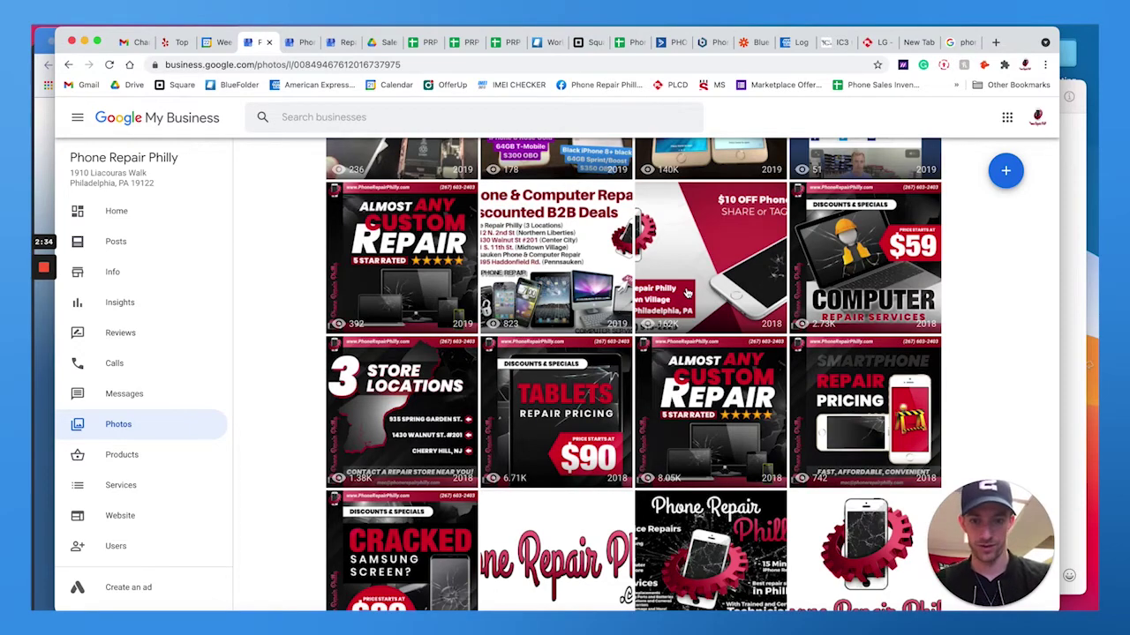
pyautogui.scroll(-3, 686, 293)
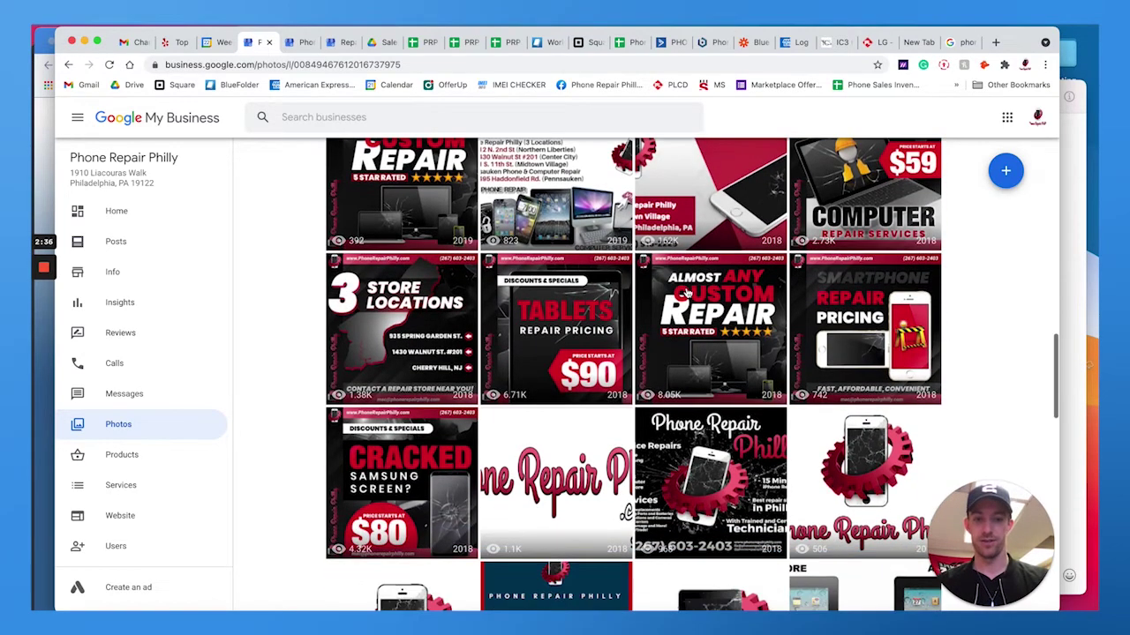
pyautogui.scroll(10, 686, 293)
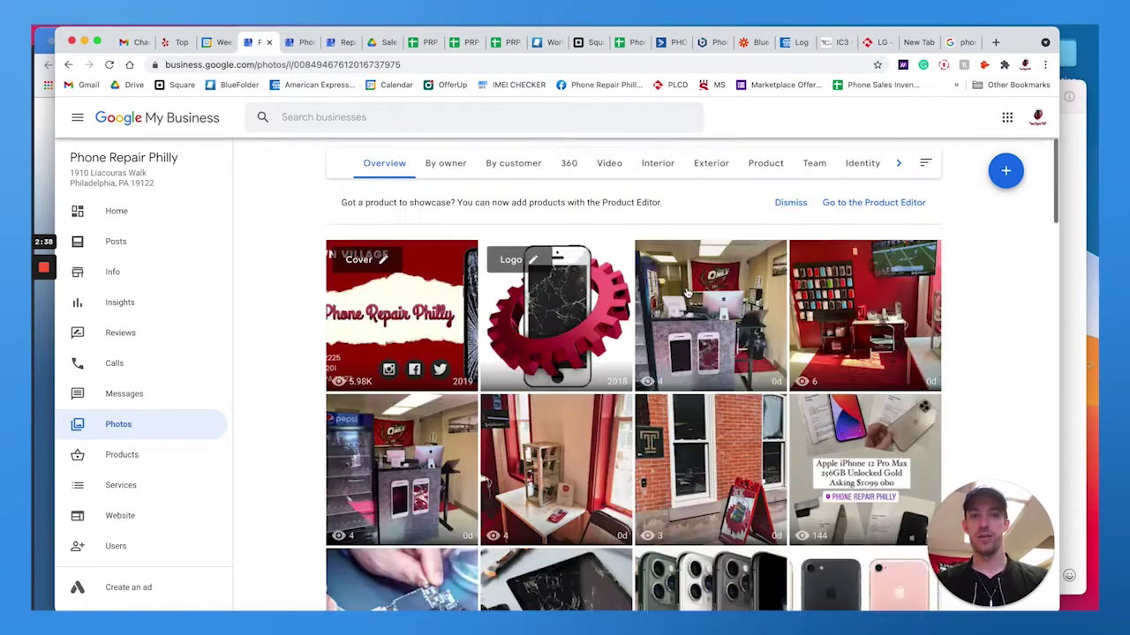
# - Upload the photo "iPhone 12 pr max.jpeg" from the Downloads folder to the store's photos
pyautogui.click(1003, 171)
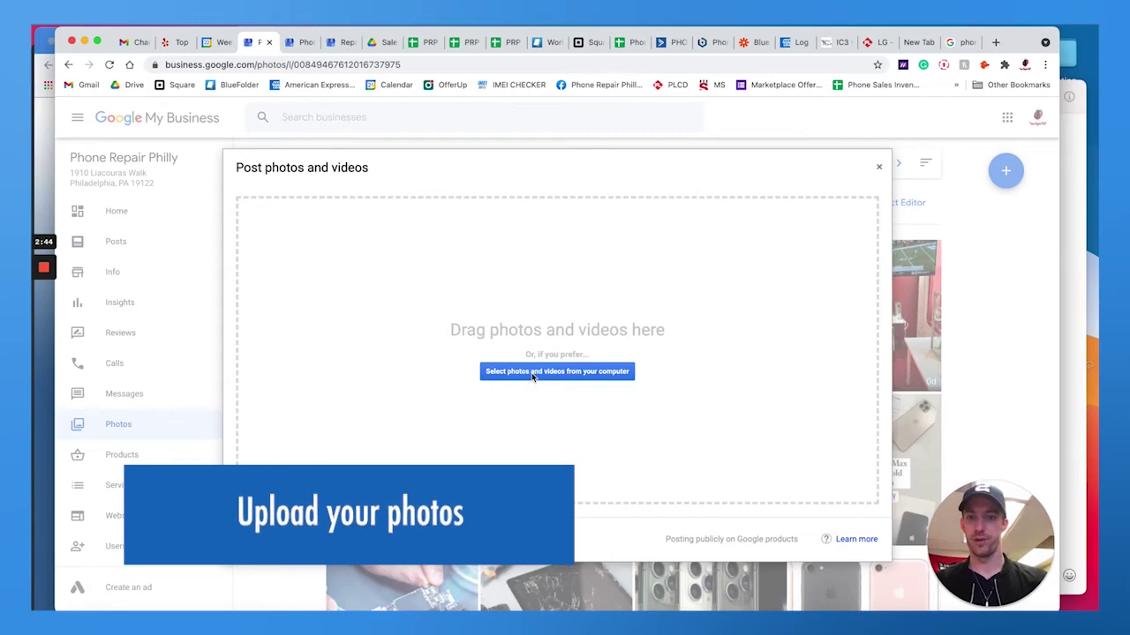
pyautogui.click(532, 374)
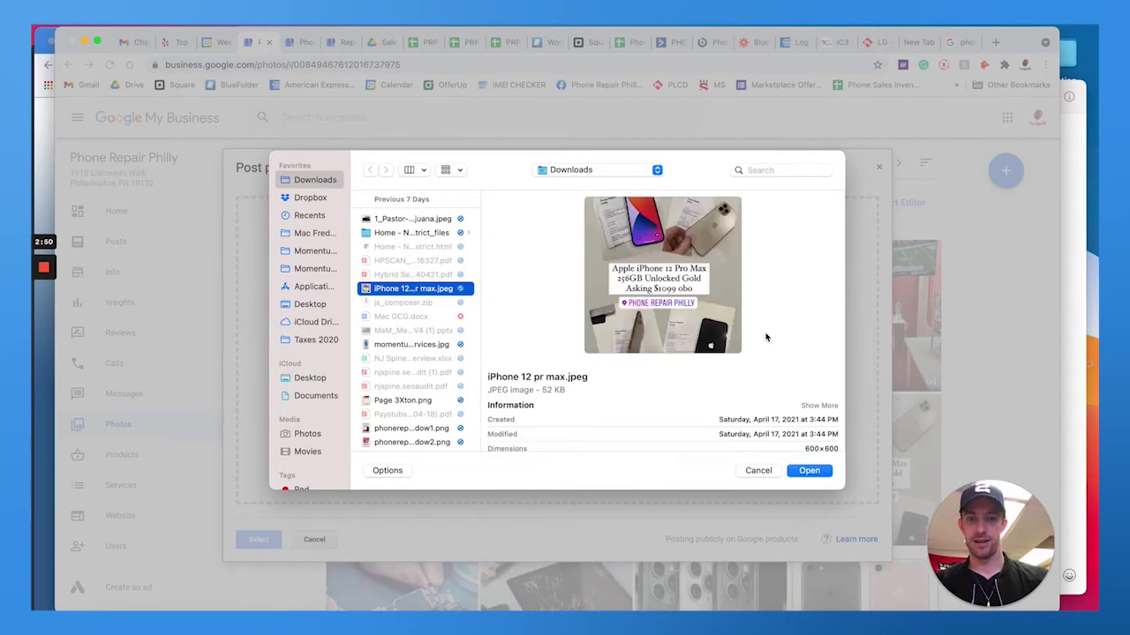
pyautogui.click(810, 471)
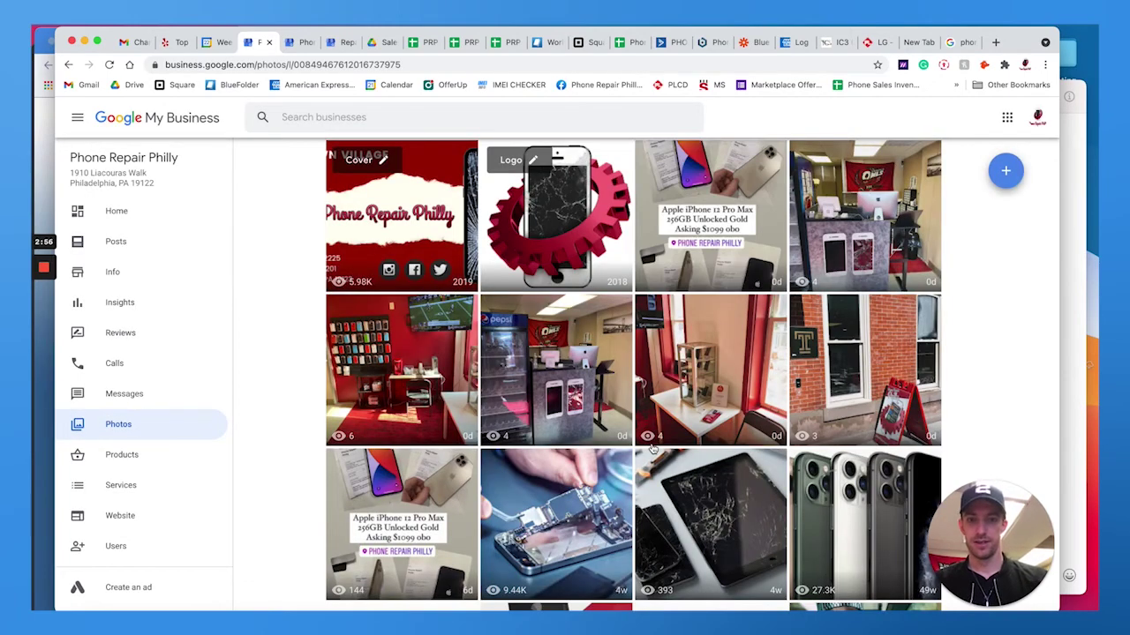
# - Open the newly uploaded iPhone 12 Pro Max photo, tag it with the Product category and return to the gallery
pyautogui.click(695, 251)
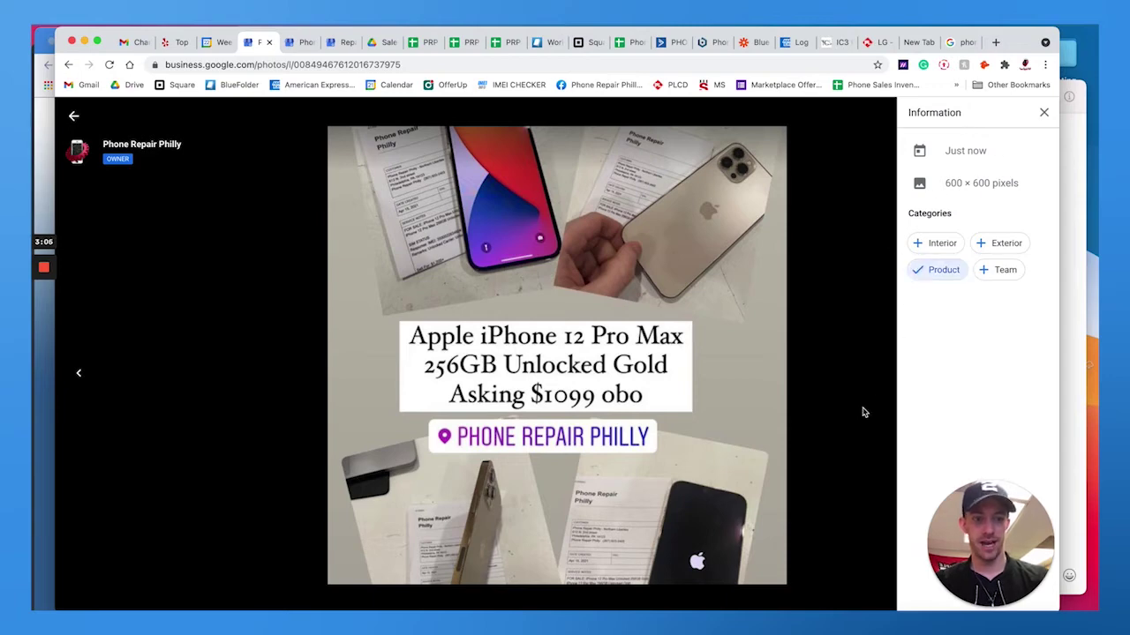
pyautogui.click(1044, 113)
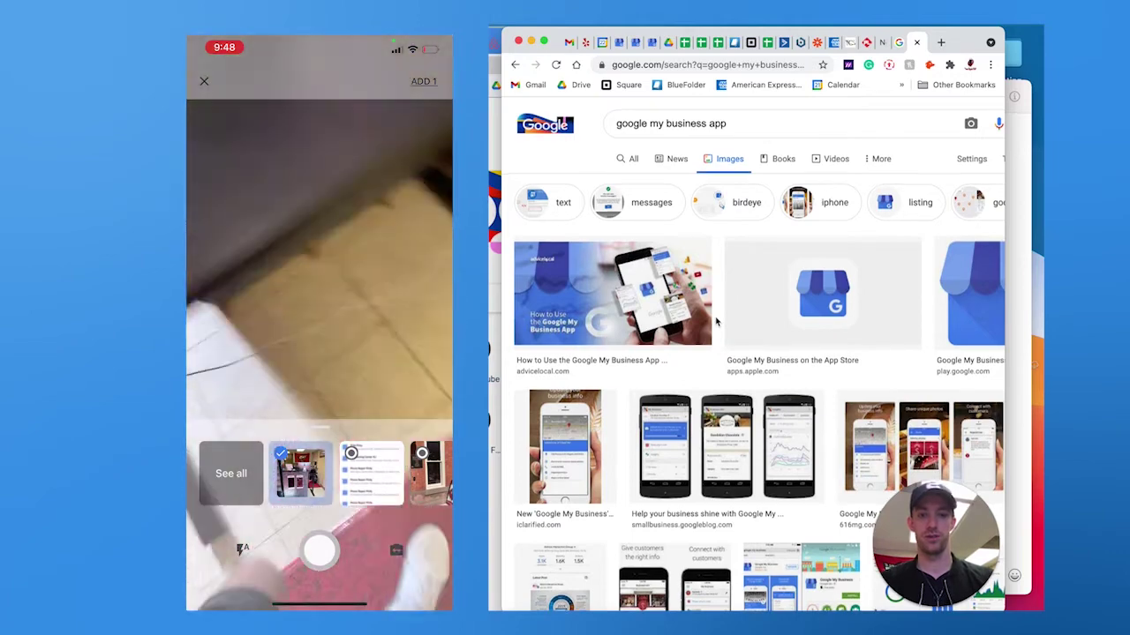
pyautogui.scroll(-1, 715, 322)
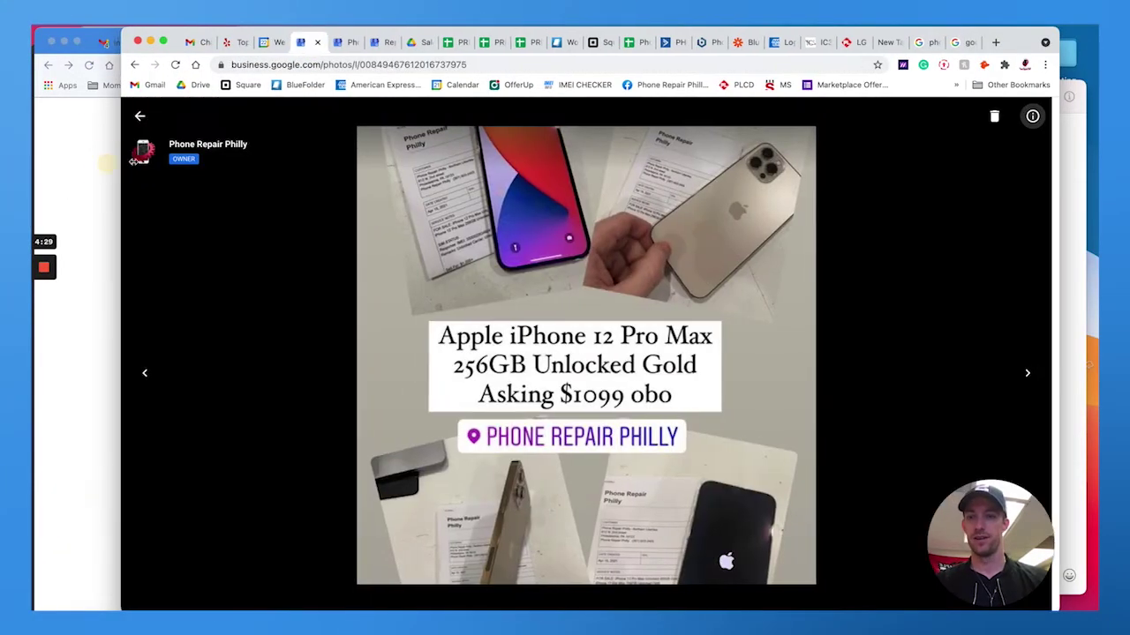
pyautogui.click(128, 118)
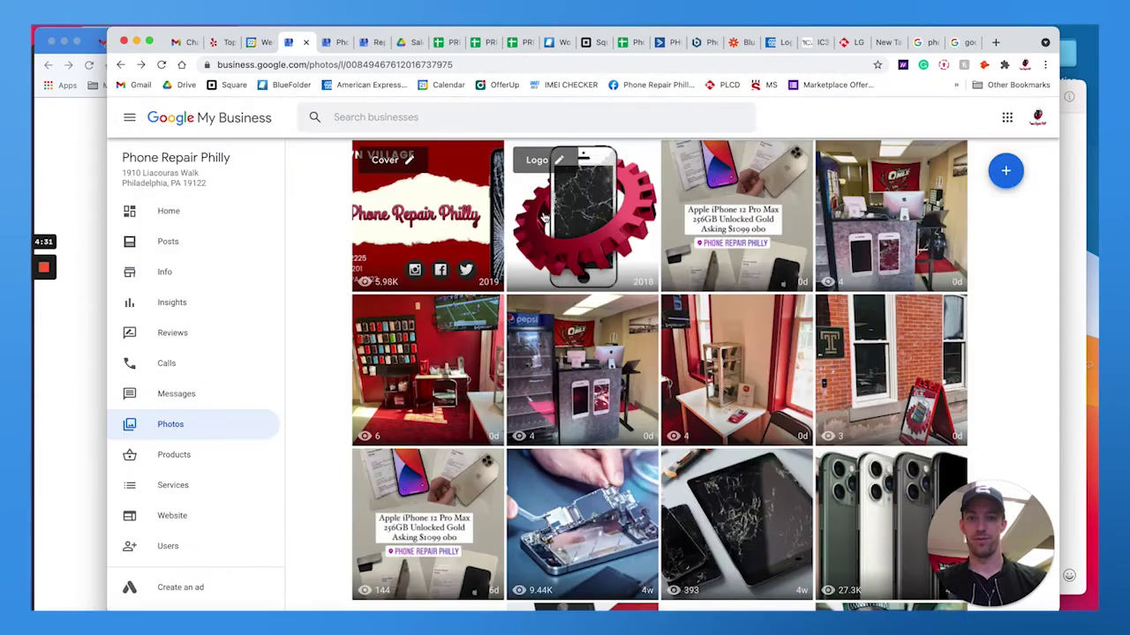
# - Check the category tags of the accessory wall, front desk and display case photos, and return to the gallery
pyautogui.scroll(2, 544, 217)
pyautogui.click(865, 294)
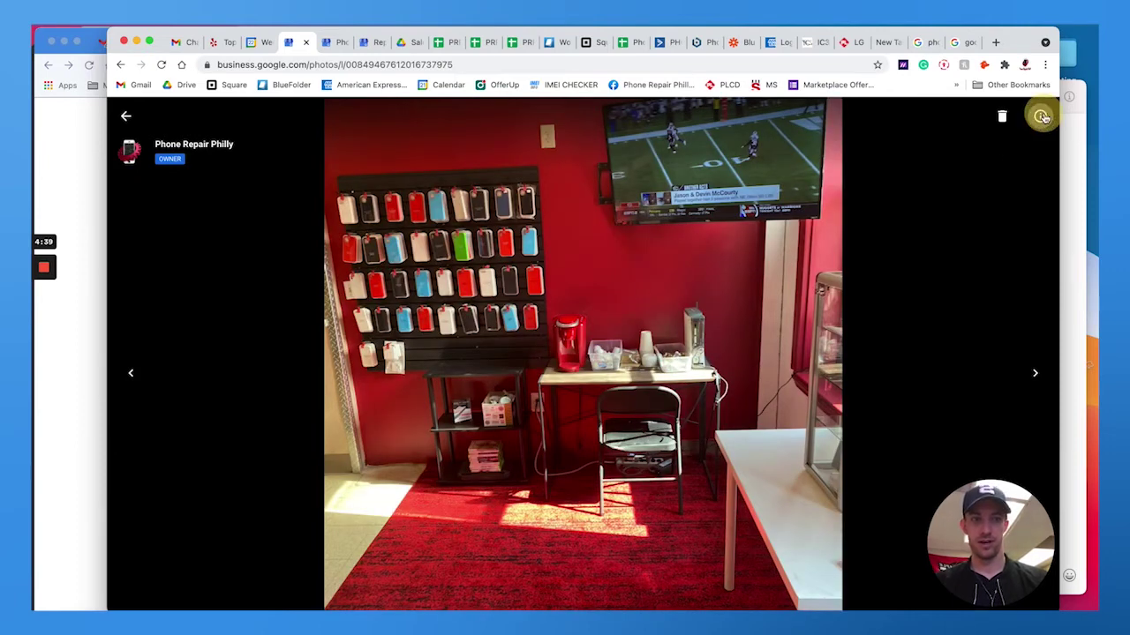
pyautogui.click(1040, 115)
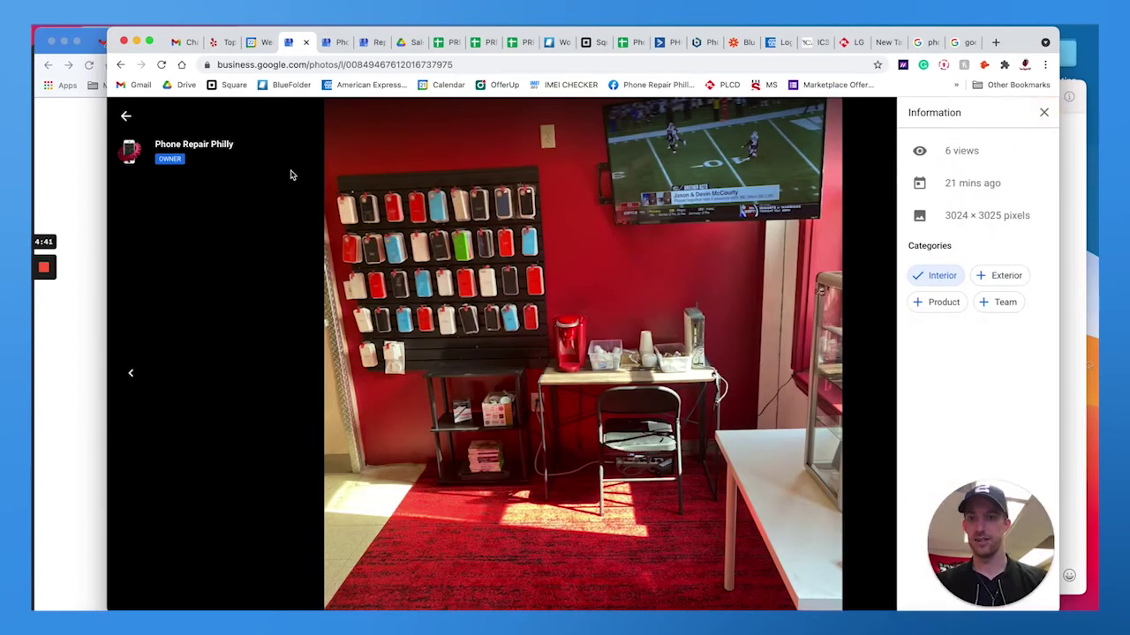
pyautogui.press('Right')
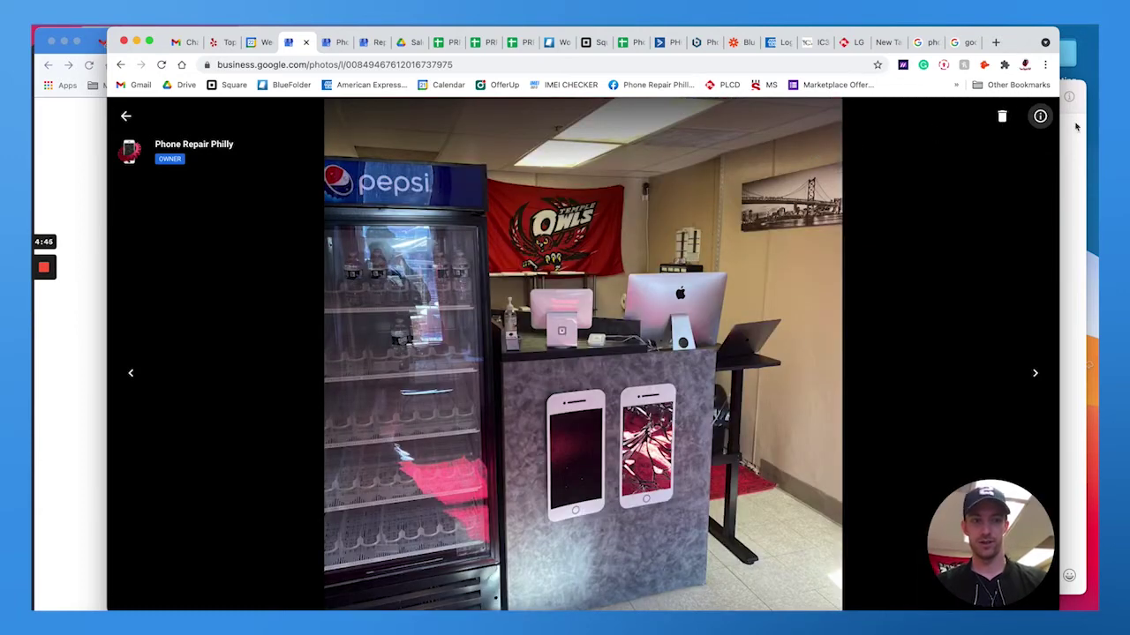
pyautogui.click(1040, 121)
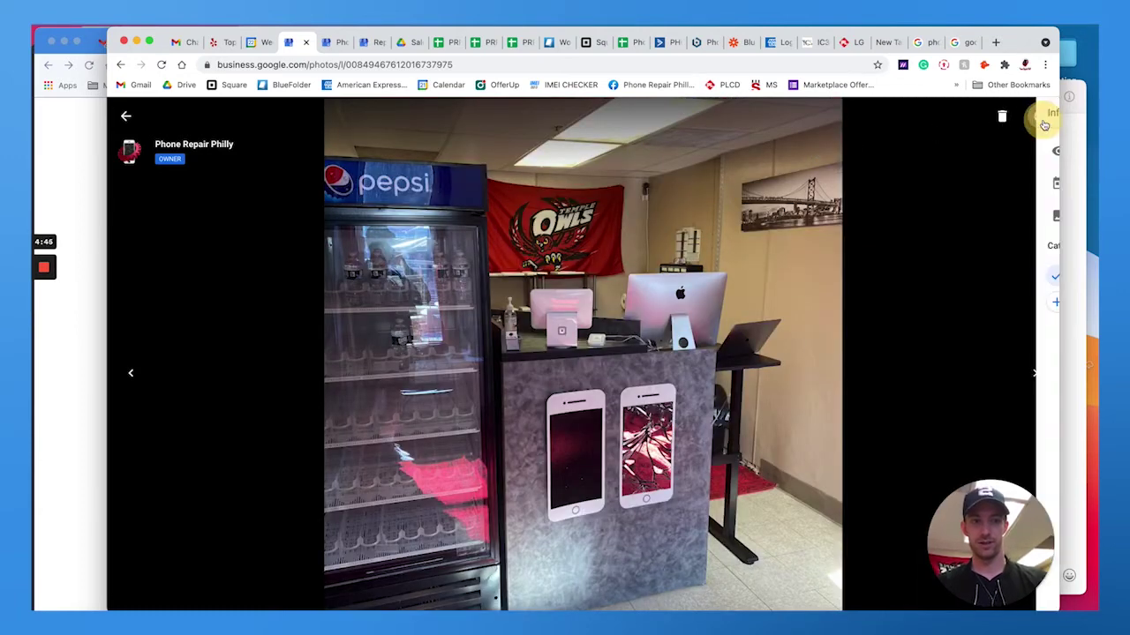
pyautogui.press('Right')
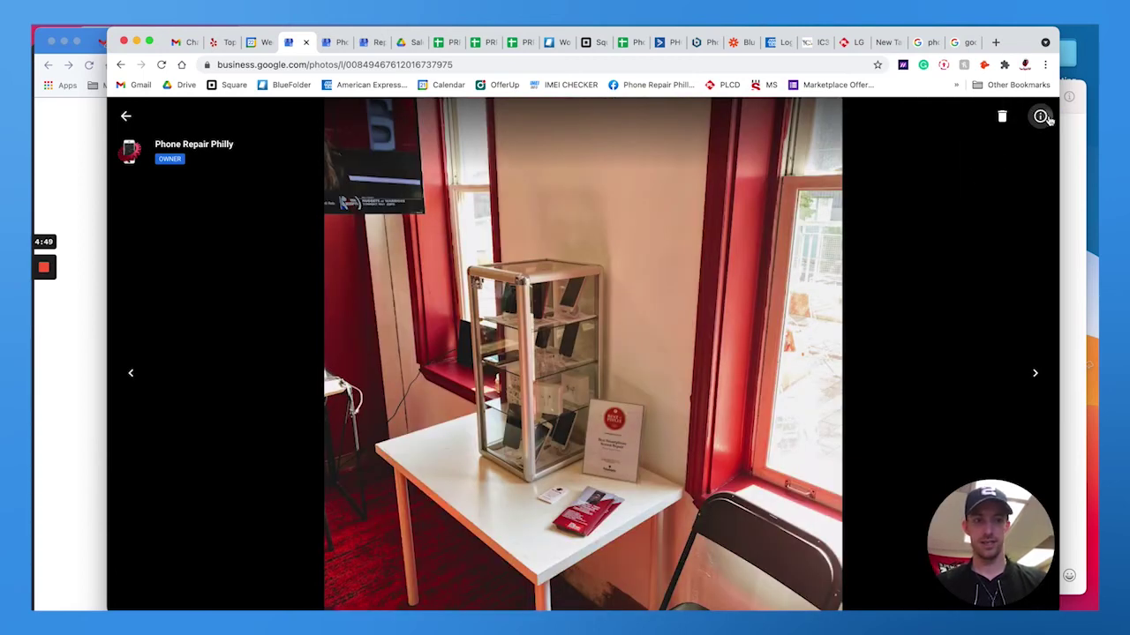
pyautogui.click(1040, 117)
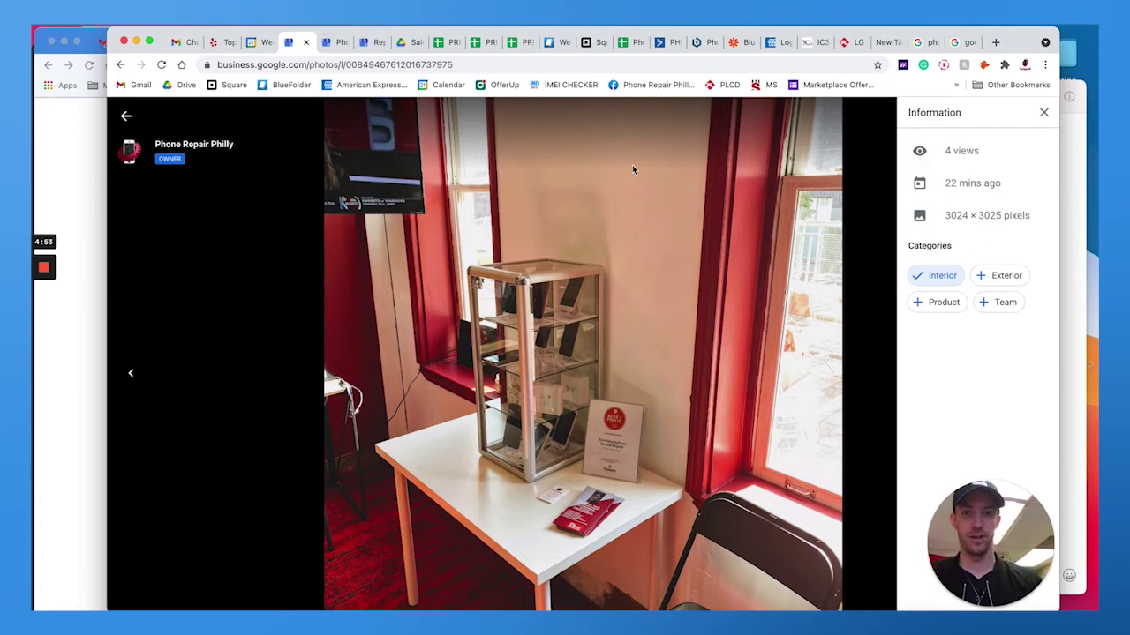
pyautogui.click(123, 115)
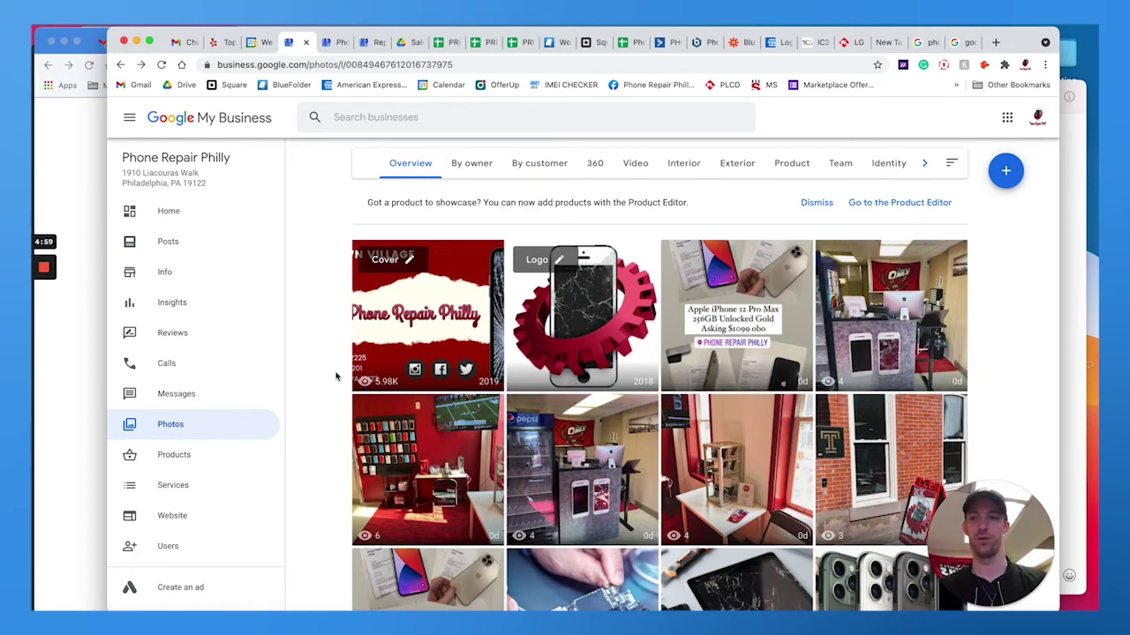
# - Look through the store's 360 photos and videos in the gallery, ending on the 360 category
pyautogui.click(596, 166)
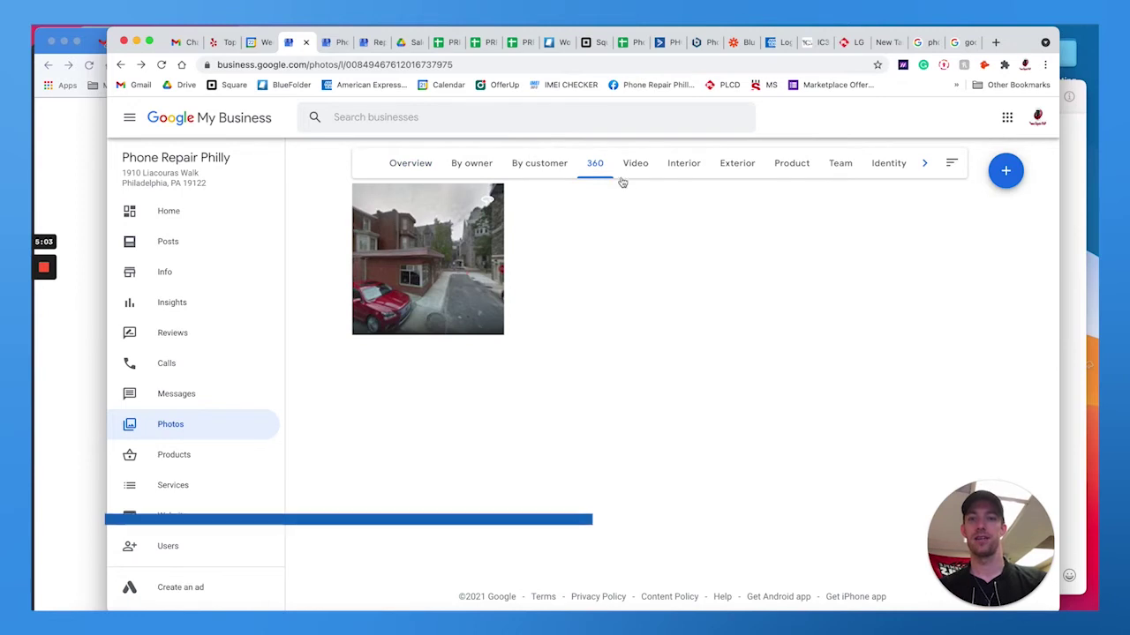
pyautogui.click(634, 167)
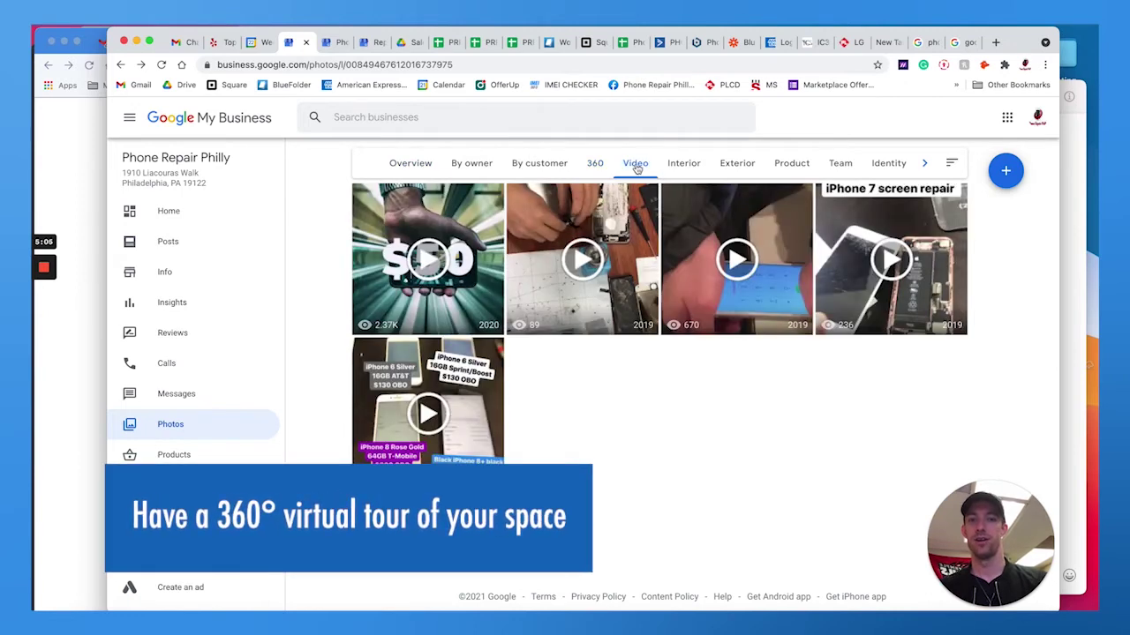
pyautogui.click(594, 166)
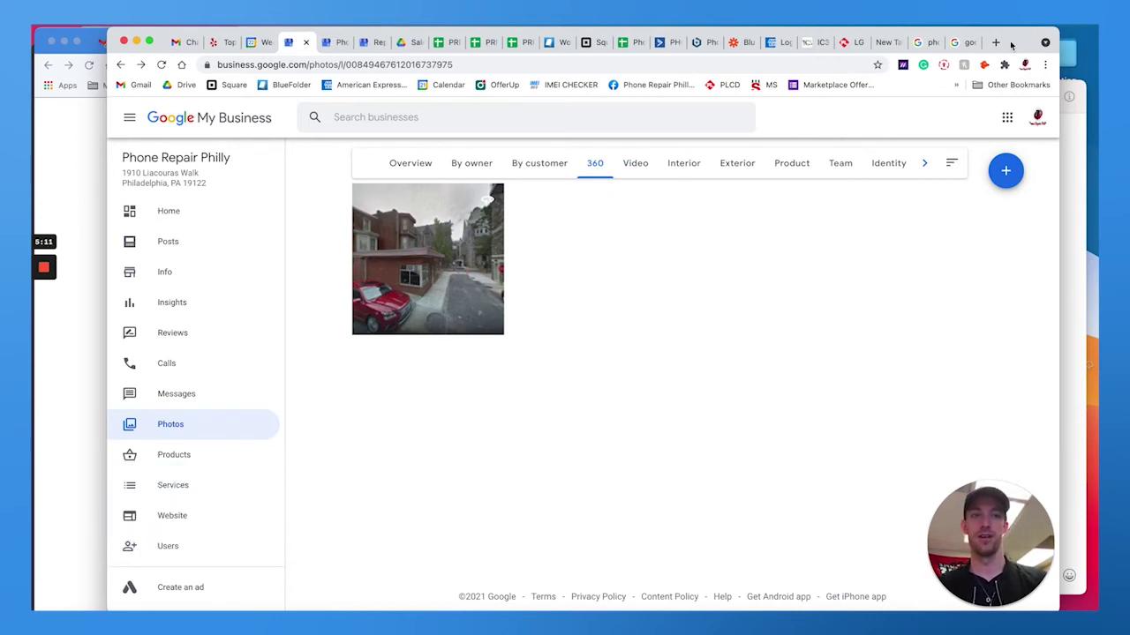
# - Search Google in a new browser tab for "momentum 360" and open the Momentum Virtual Tours website
pyautogui.click(997, 42)
pyautogui.write('m')
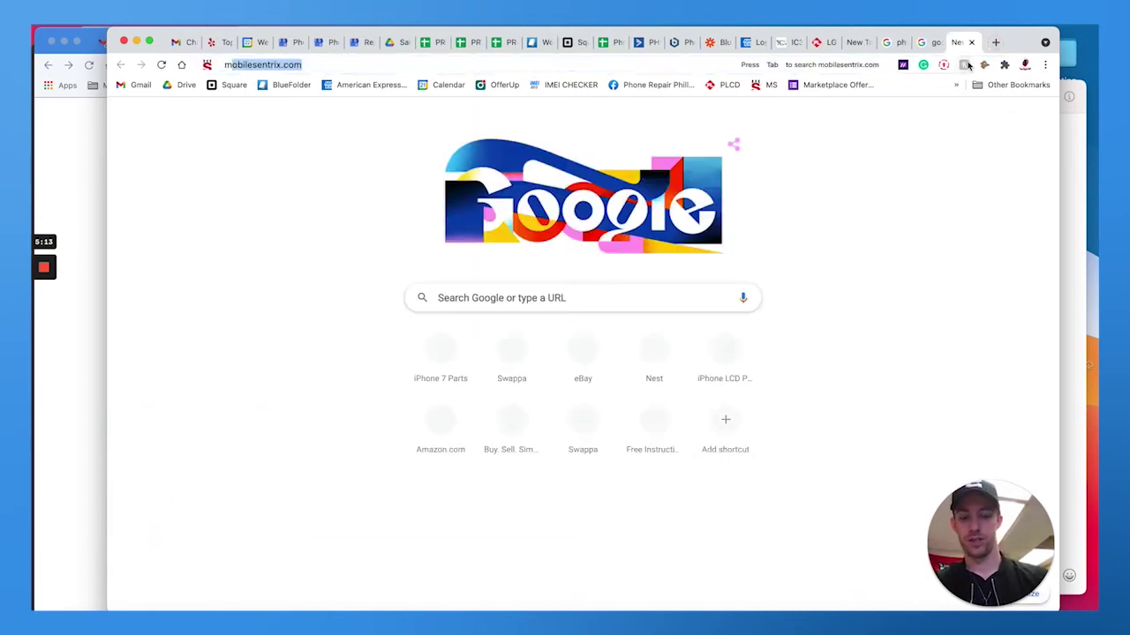
pyautogui.write('omentum 360')
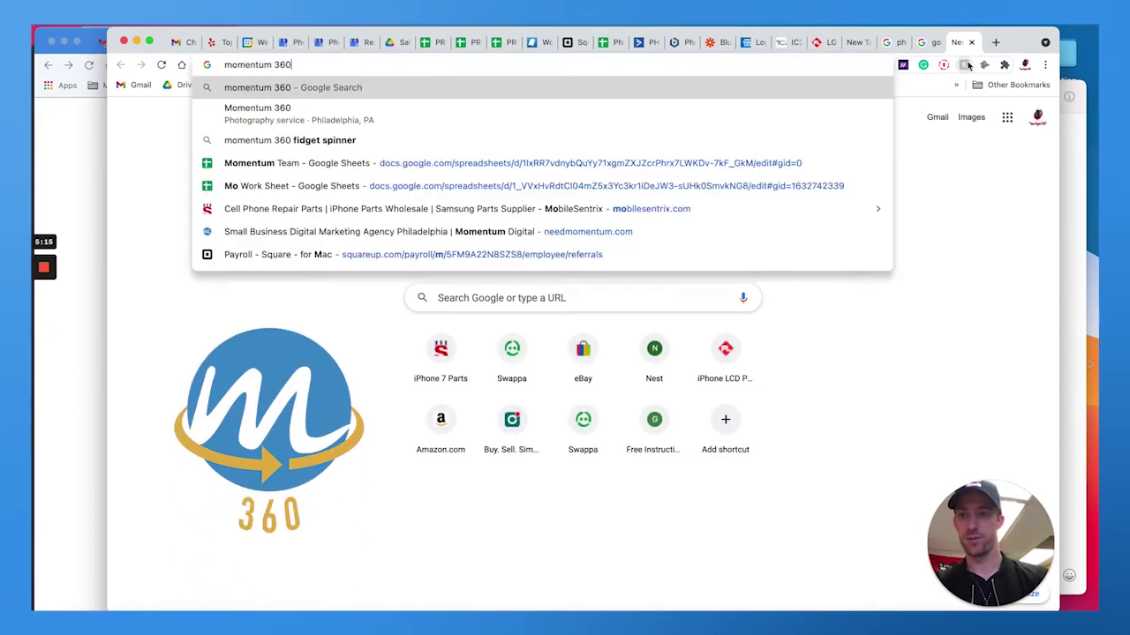
pyautogui.press('Return')
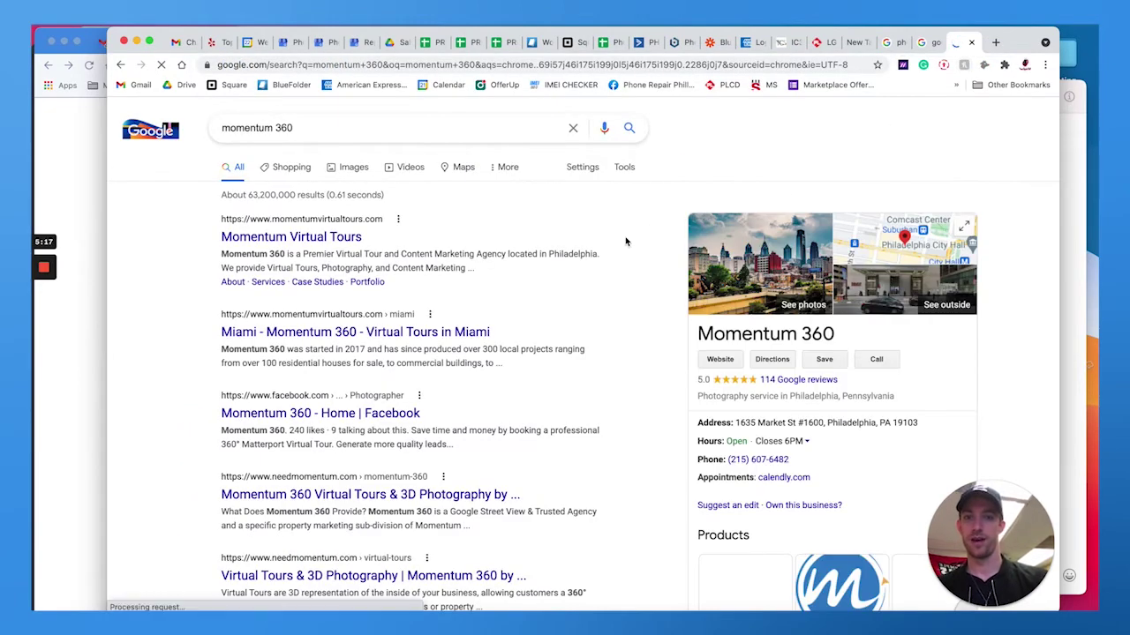
pyautogui.click(338, 238)
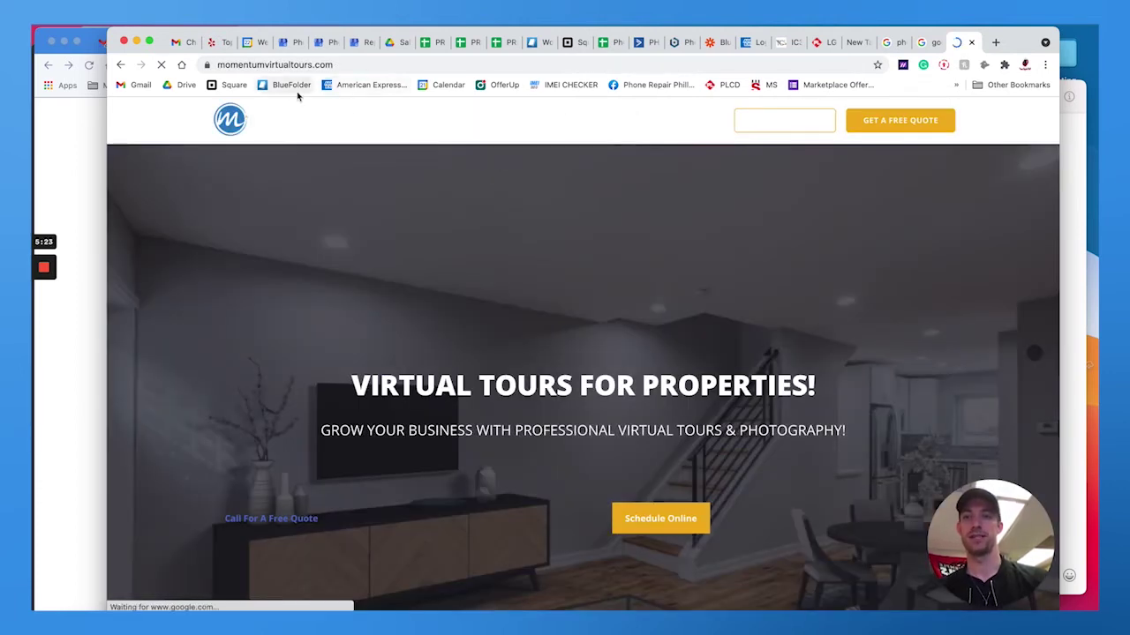
# - Go back to the Google My Business list of businesses and open the photos of Phone Repair Philly, store code 3365191
pyautogui.click(286, 42)
pyautogui.scroll(-5, 197, 366)
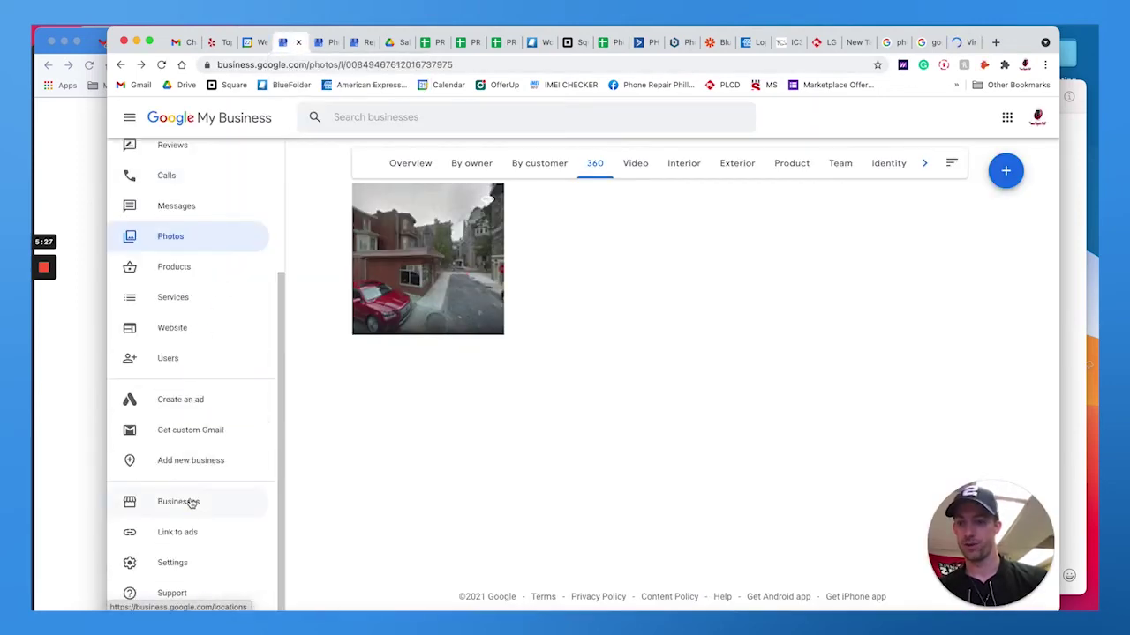
pyautogui.click(189, 502)
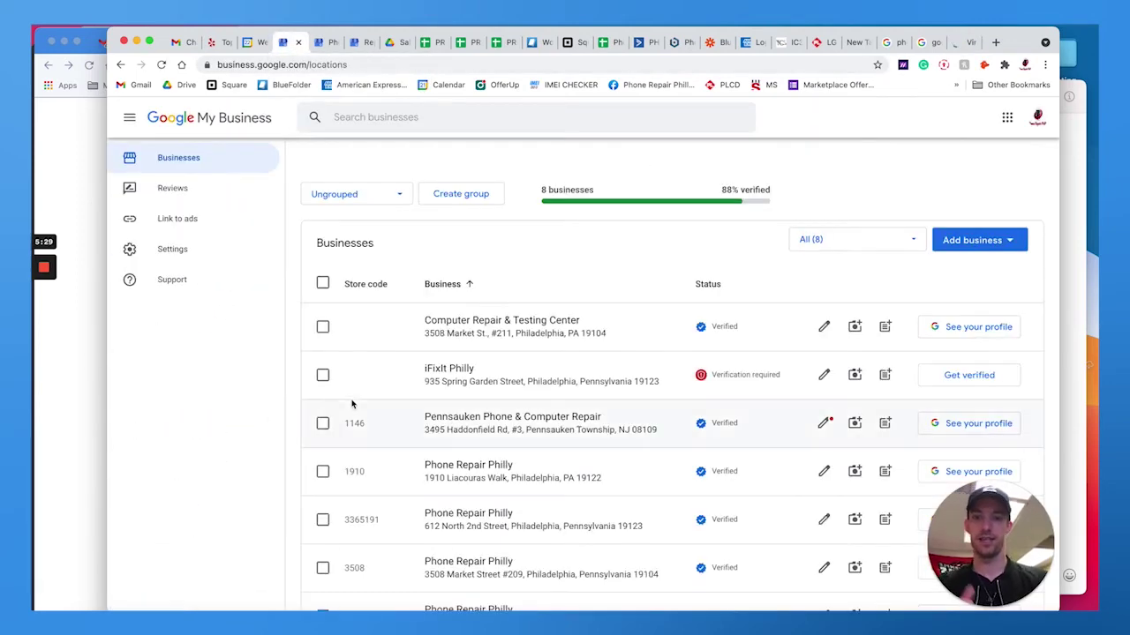
pyautogui.scroll(-2, 521, 397)
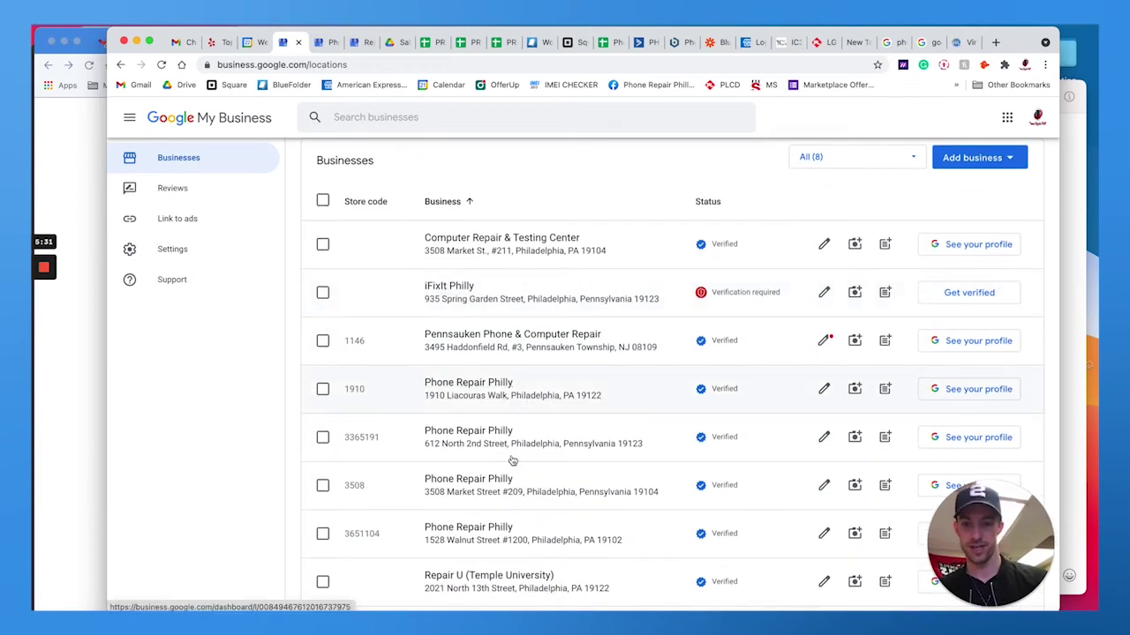
pyautogui.click(466, 436)
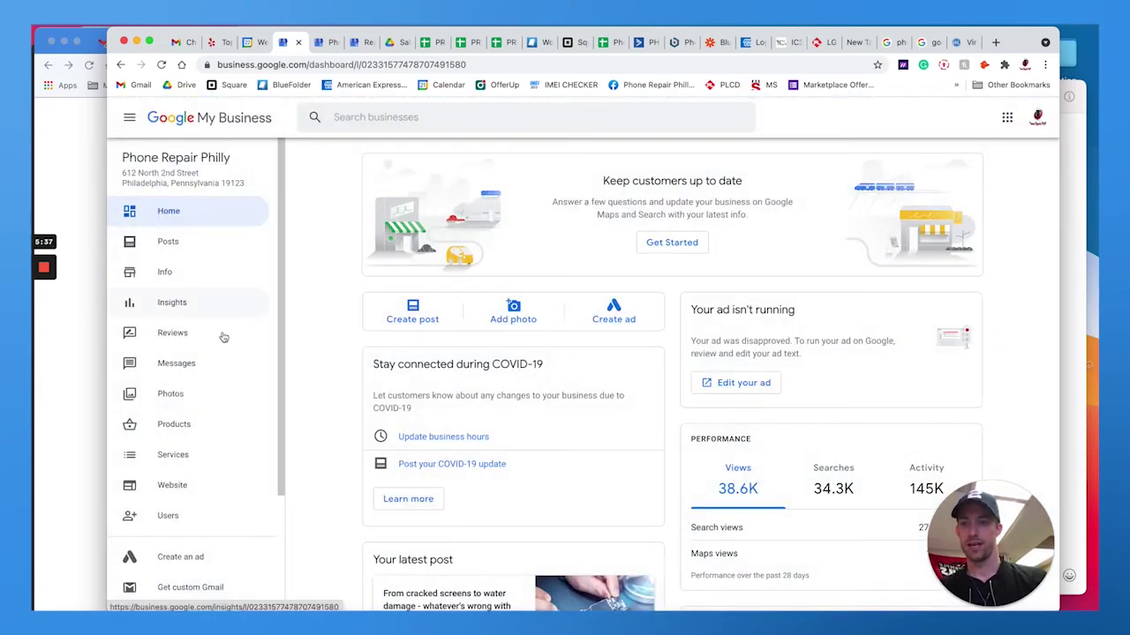
pyautogui.click(182, 398)
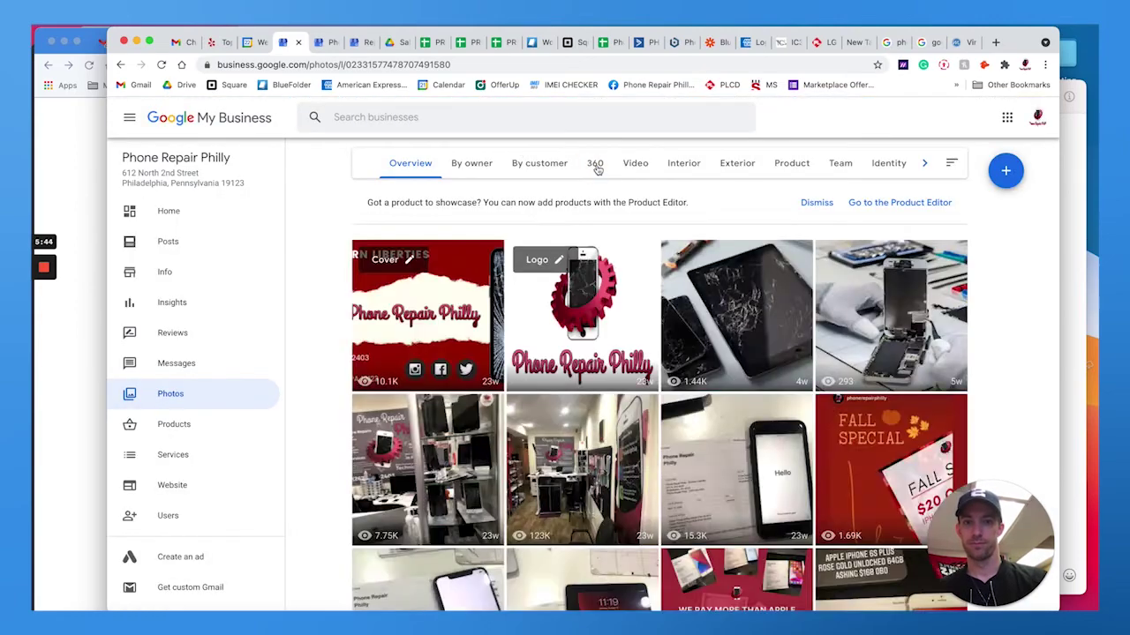
# - Filter this store's gallery to 360 photos and browse them
pyautogui.click(596, 165)
pyautogui.scroll(-5, 549, 264)
pyautogui.scroll(3, 545, 276)
pyautogui.scroll(1, 545, 276)
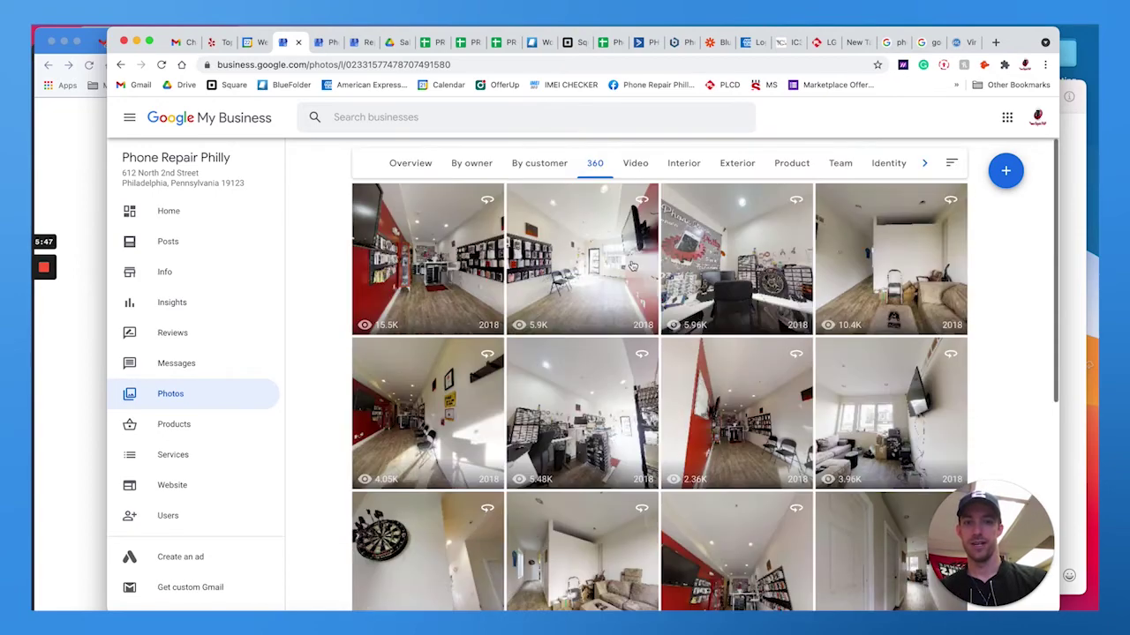
# - Open the first 360 photo, look around the store's interior and move through the virtual tour towards the repair counter
pyautogui.click(449, 295)
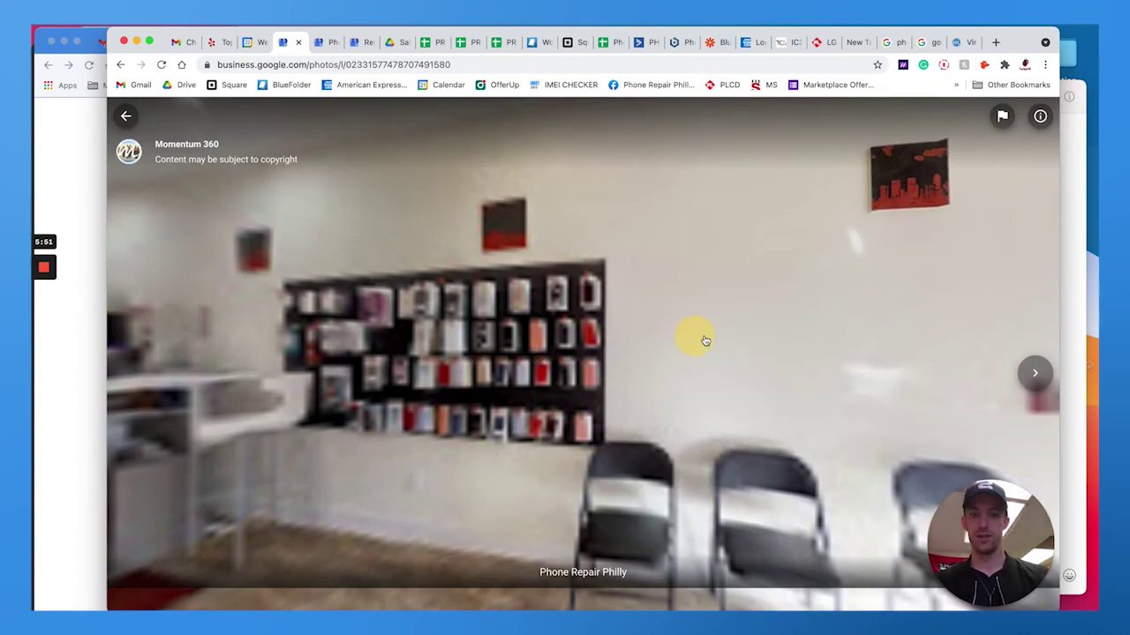
pyautogui.moveTo(698, 338); pyautogui.dragTo(648, 338)
pyautogui.moveTo(467, 365); pyautogui.dragTo(596, 365)
pyautogui.moveTo(483, 371); pyautogui.dragTo(633, 371)
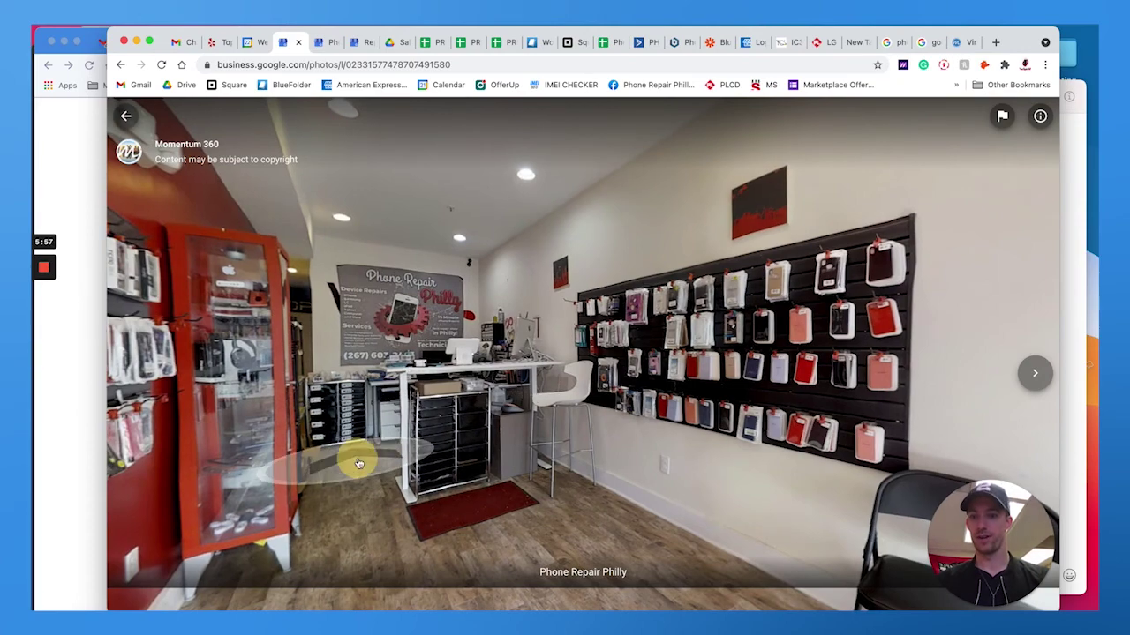
pyautogui.click(358, 463)
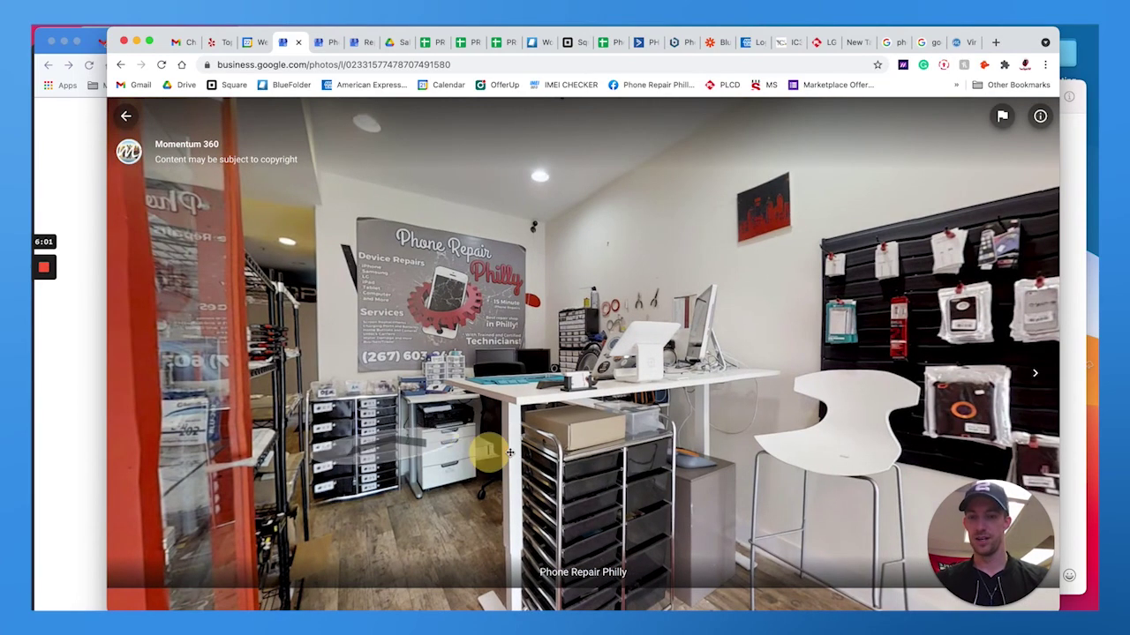
pyautogui.click(370, 454)
pyautogui.click(357, 451)
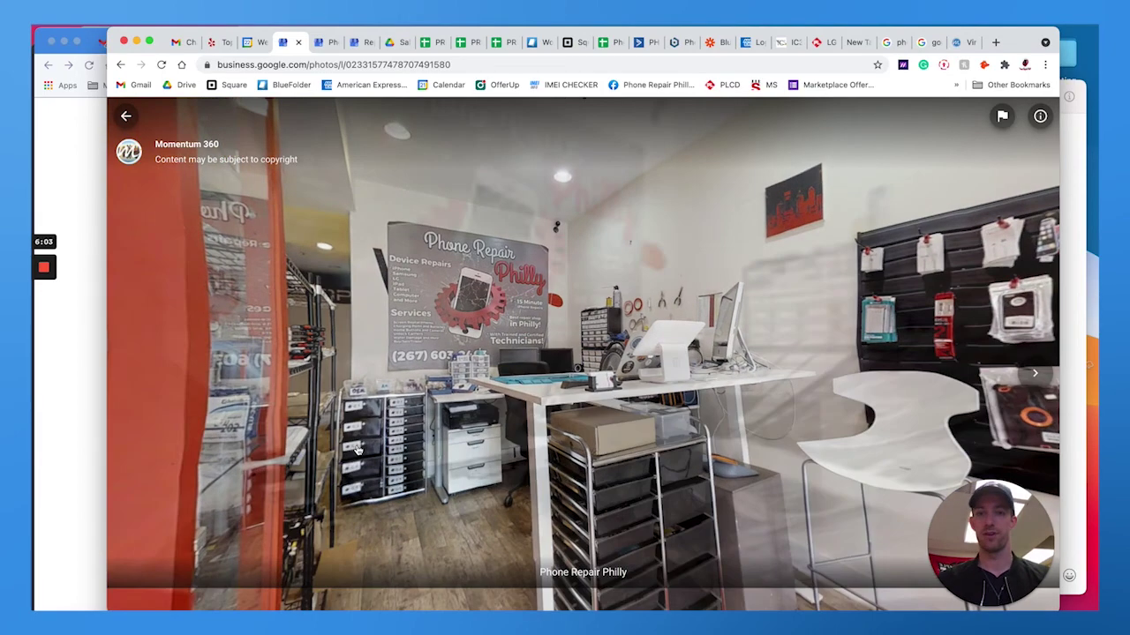